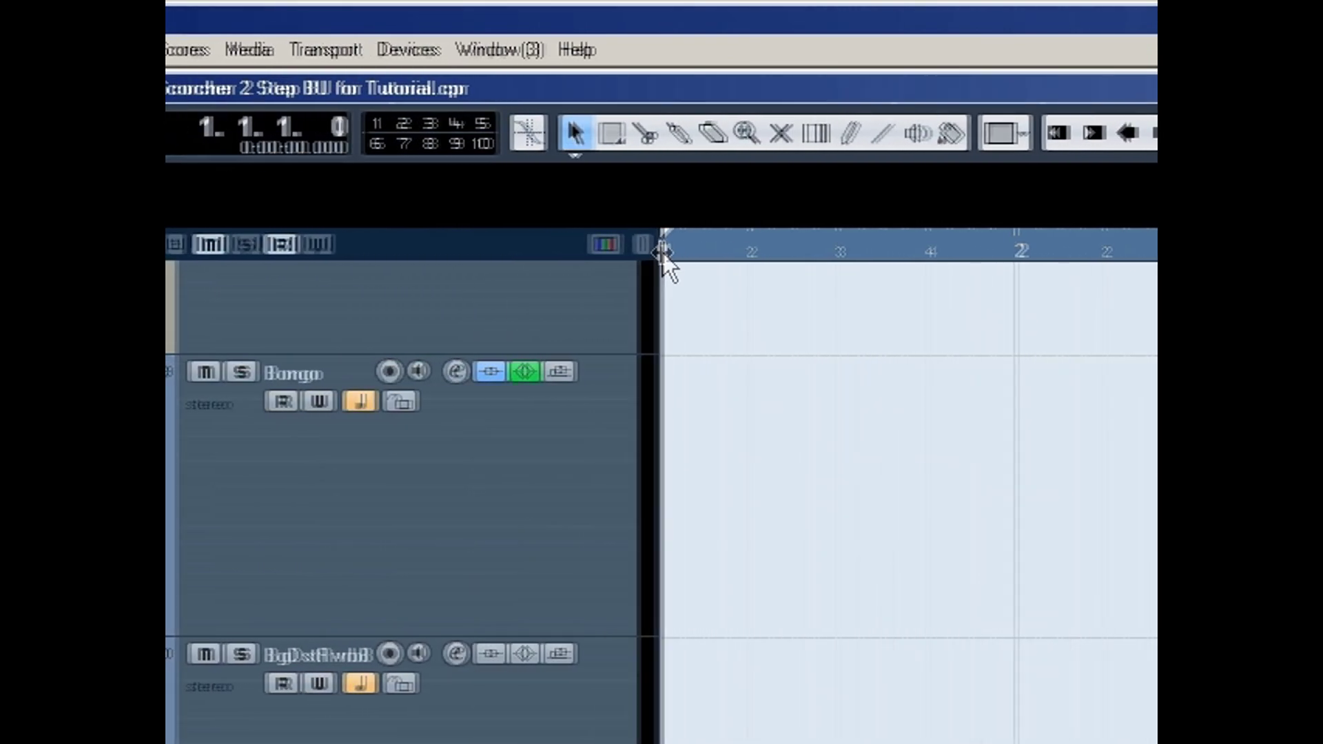
Step: Examine the loop range on the ruler and the Beat track's MIDI output and channel options
drag(665, 236, 966, 255)
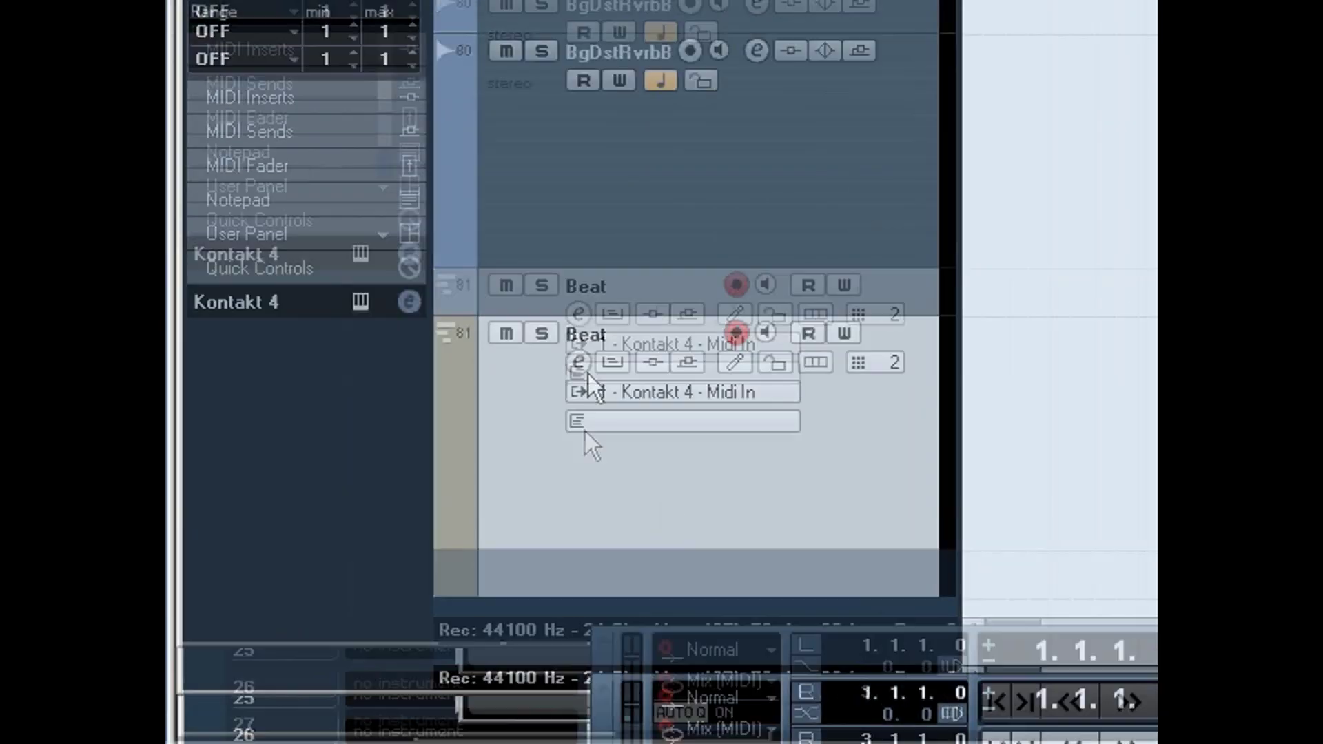
click(631, 391)
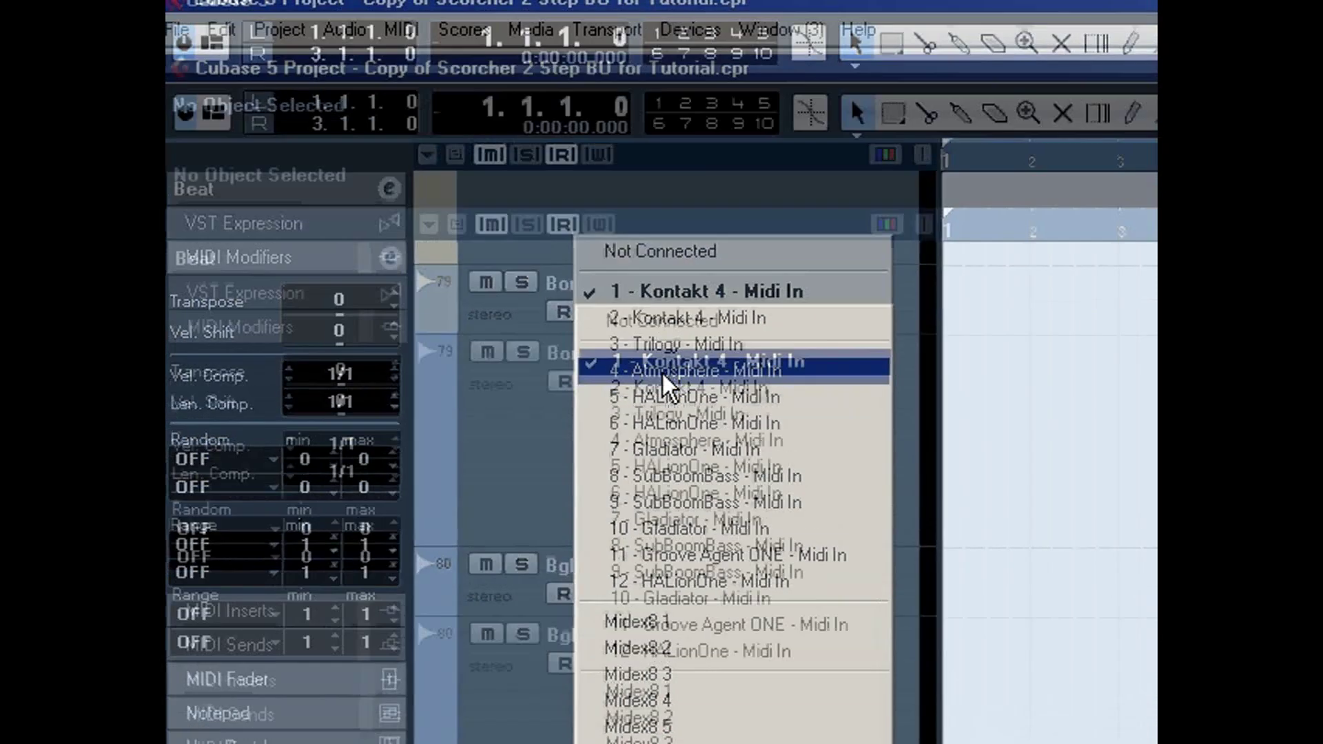
click(663, 369)
click(663, 376)
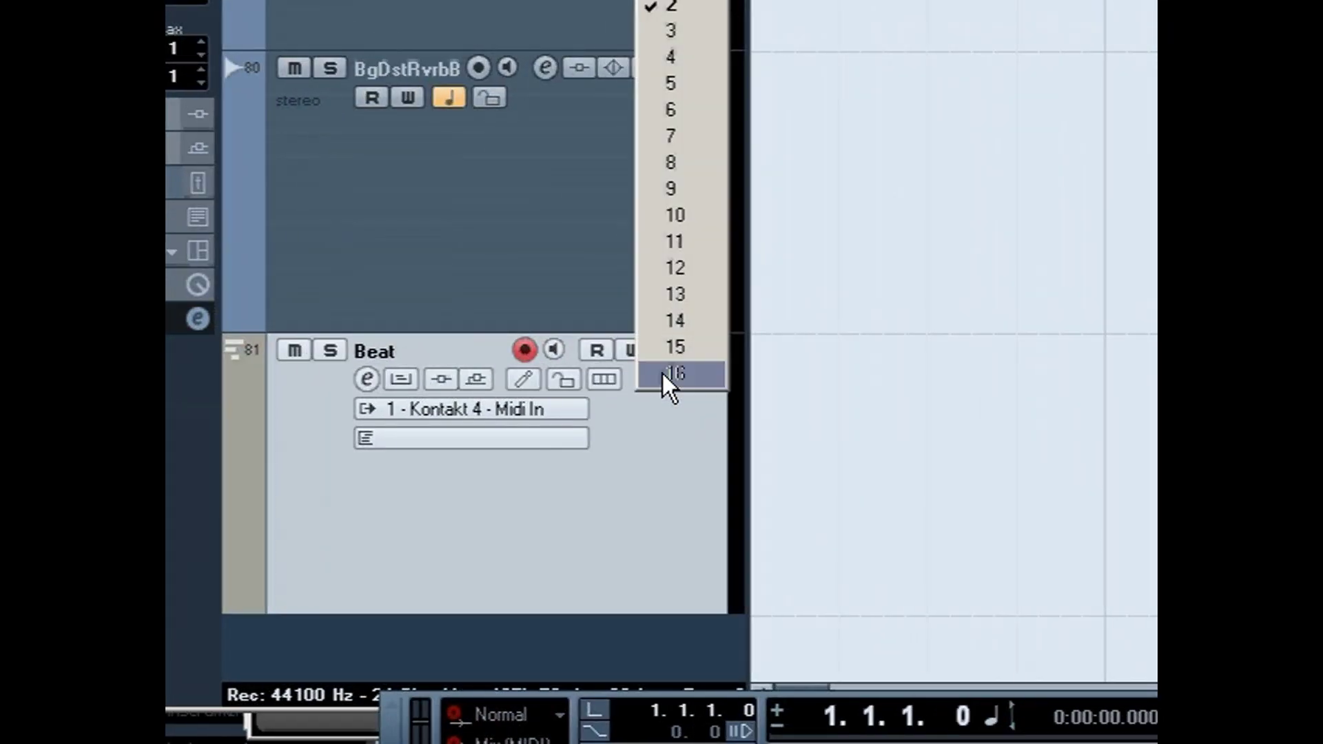
click(666, 383)
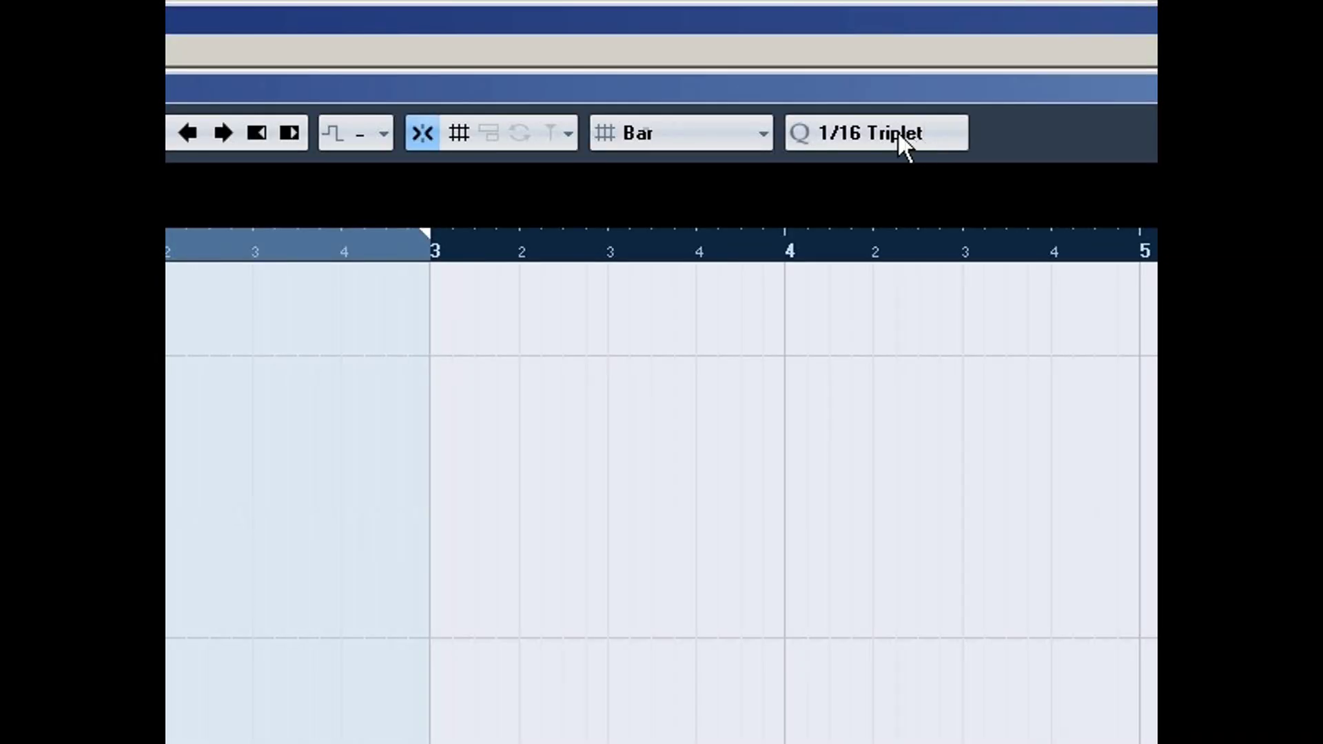
Step: Set the project's quantize value to 1/16
click(897, 131)
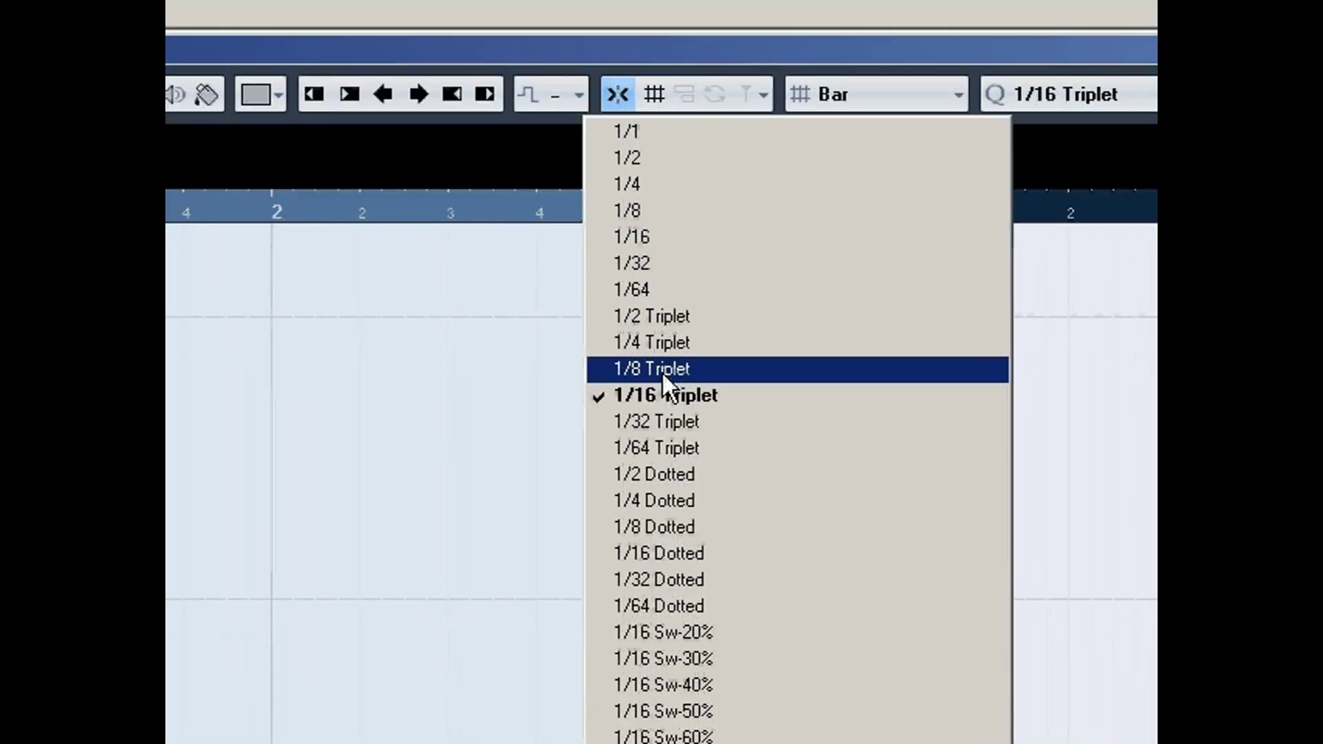
click(661, 371)
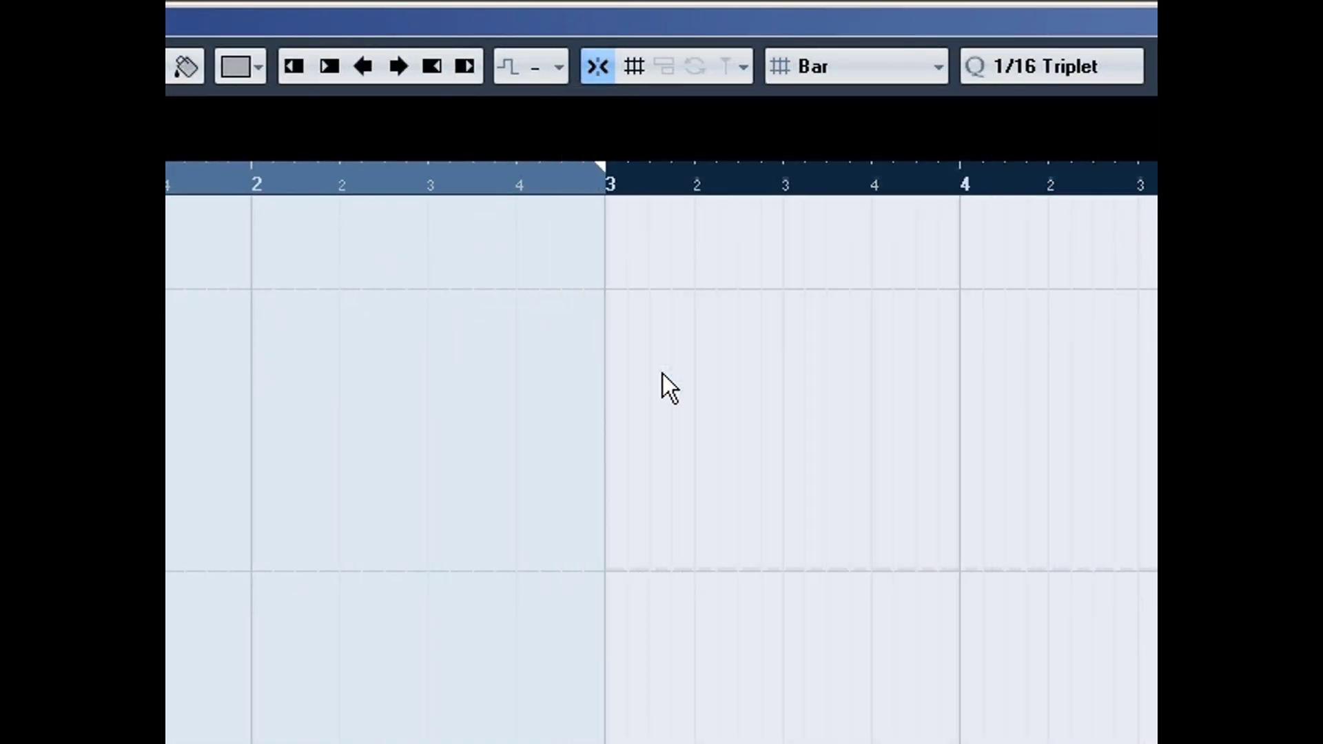
click(874, 137)
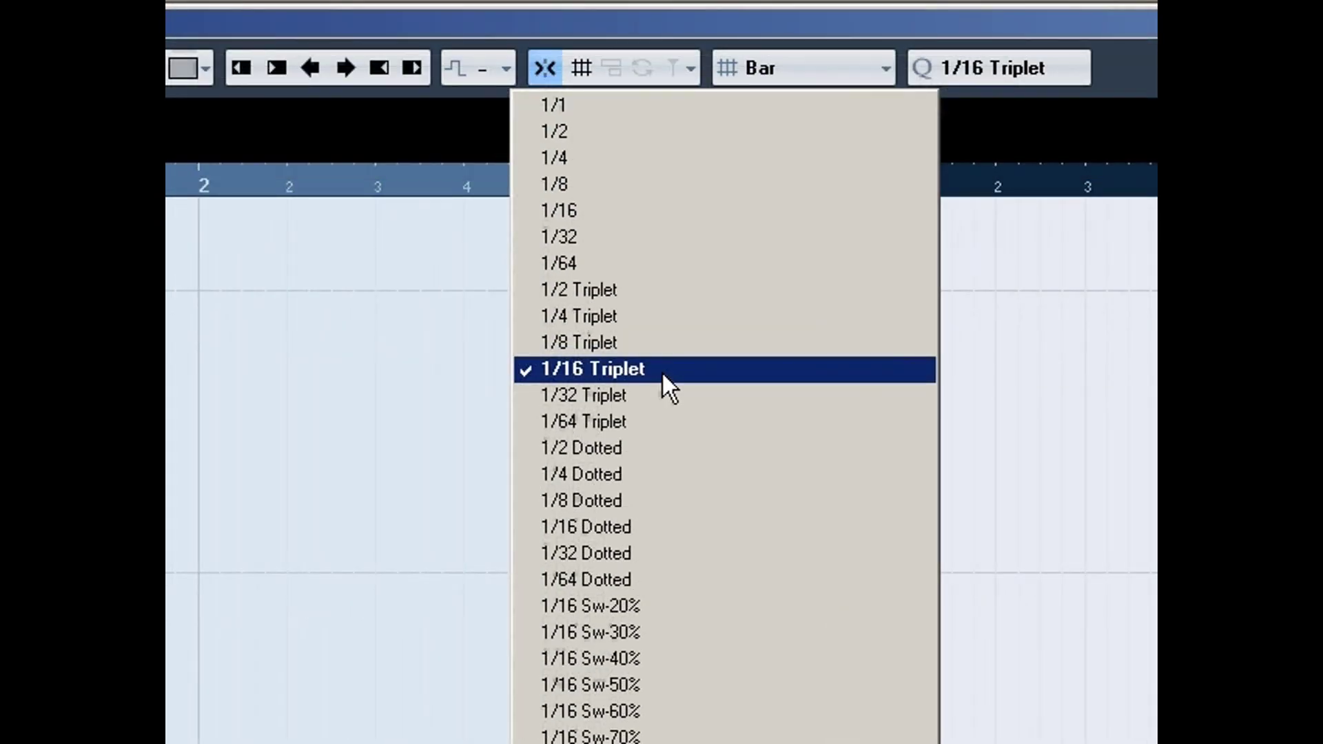
click(662, 371)
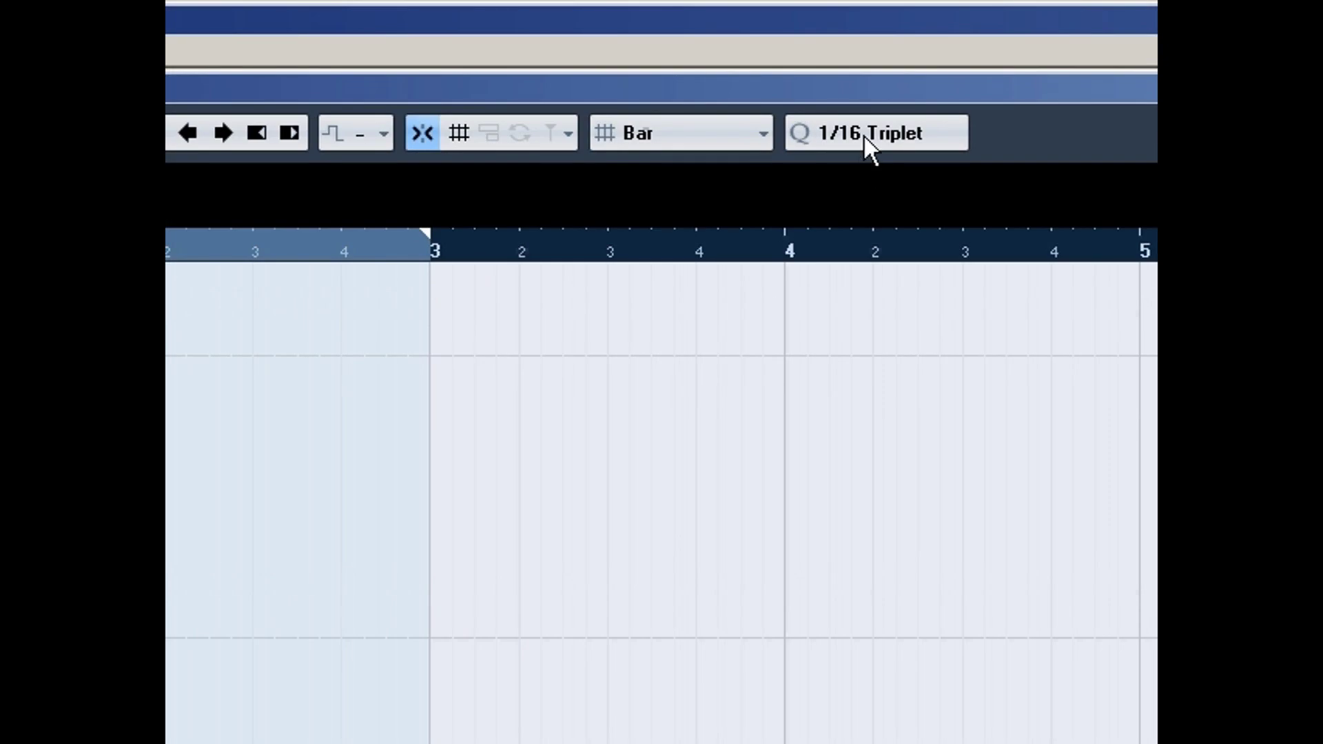
click(993, 81)
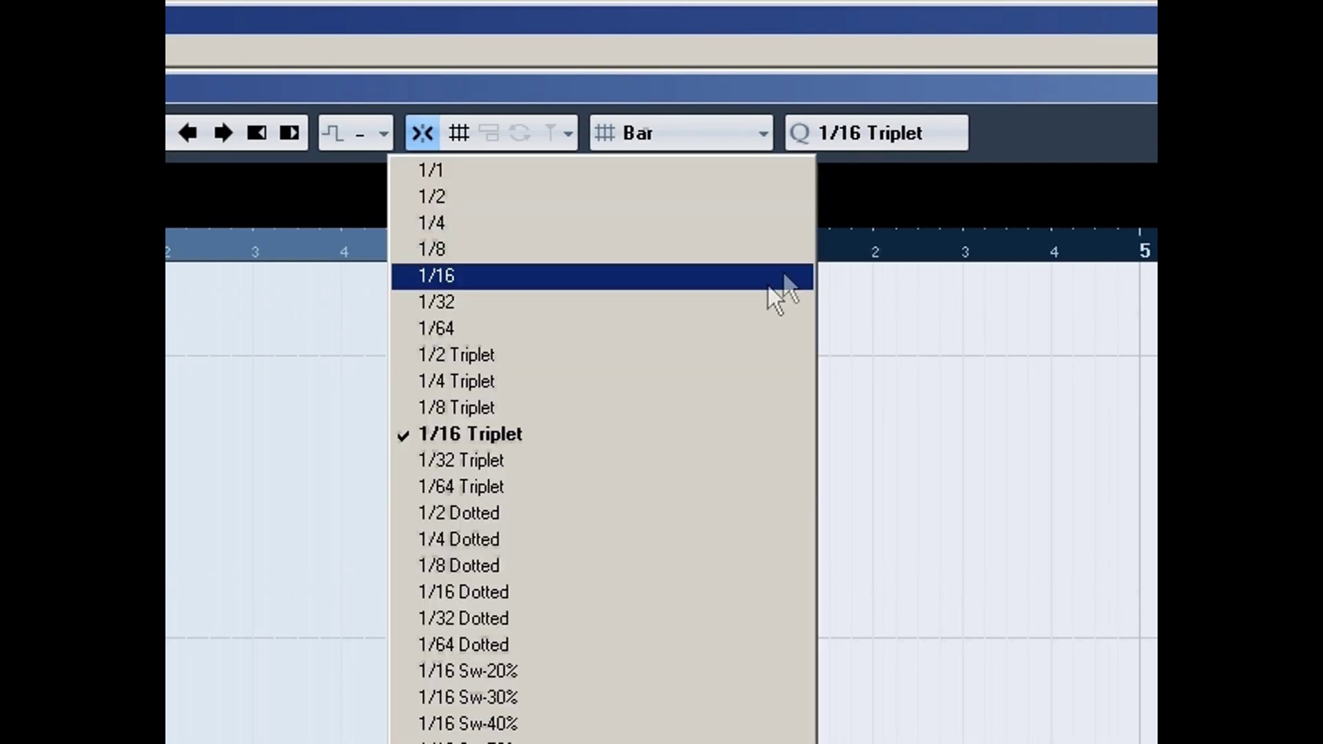
click(691, 287)
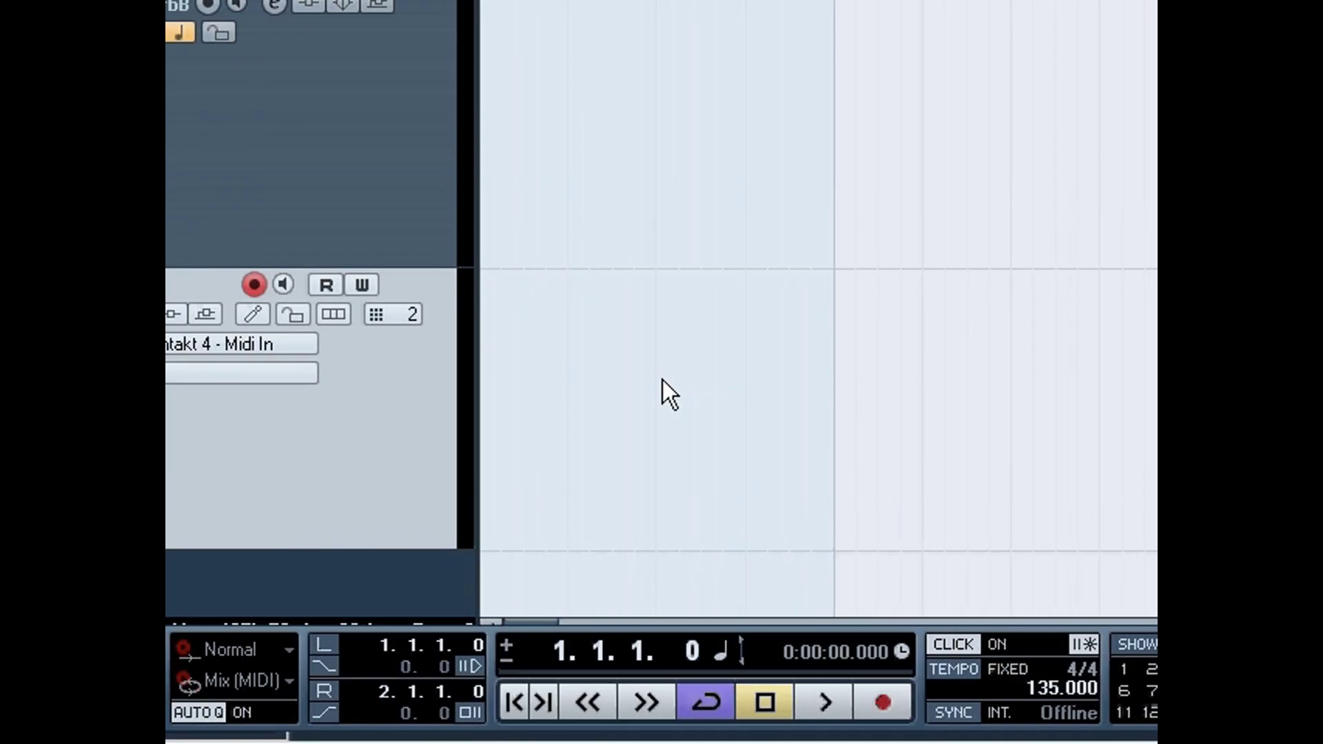
Step: Create a one-bar MIDI part at bar 1 on the Beat track and open it for note editing
double_click(663, 379)
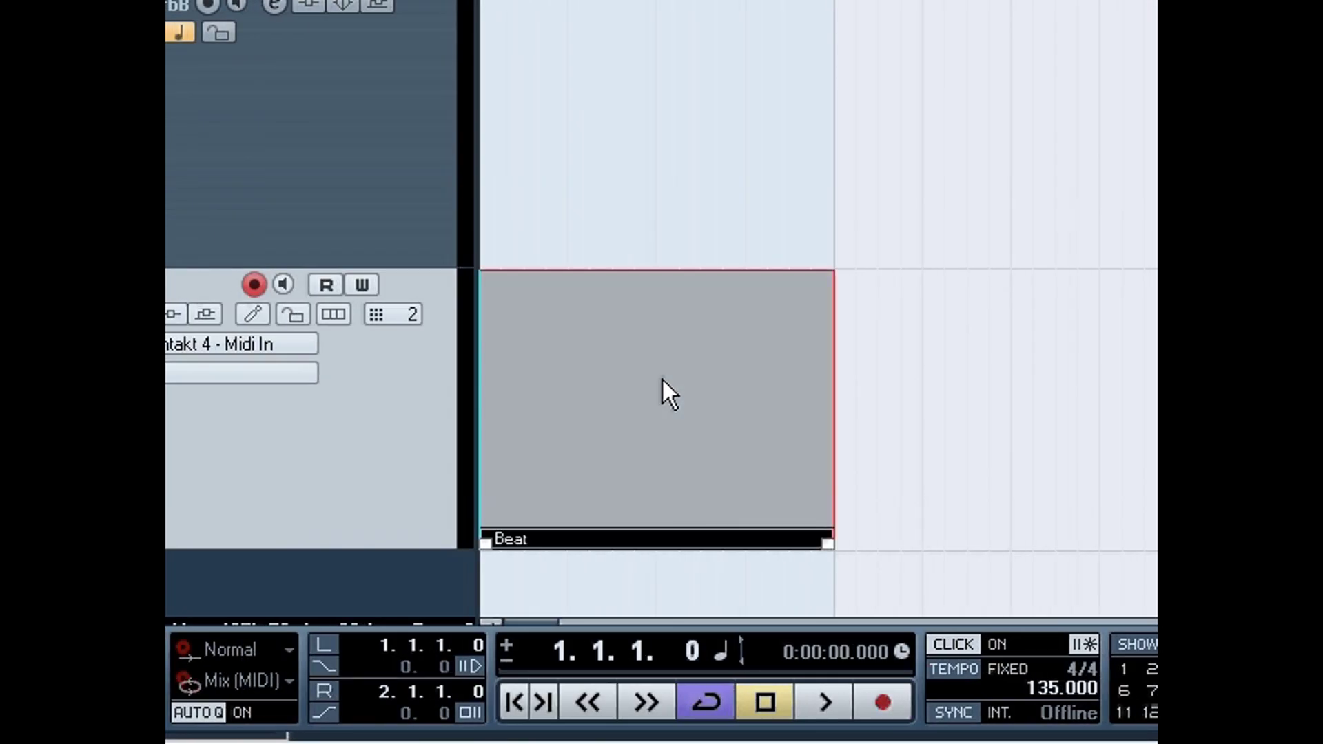
double_click(662, 378)
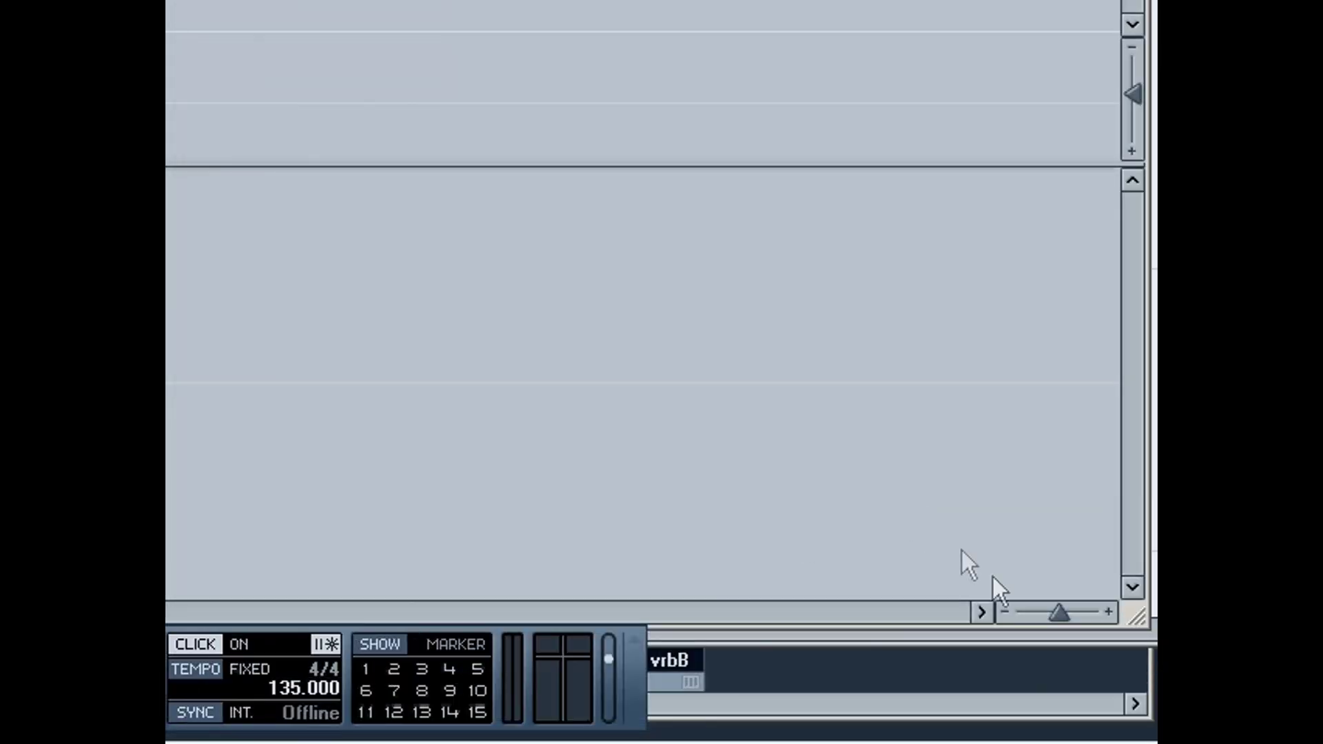
drag(1059, 615, 1069, 615)
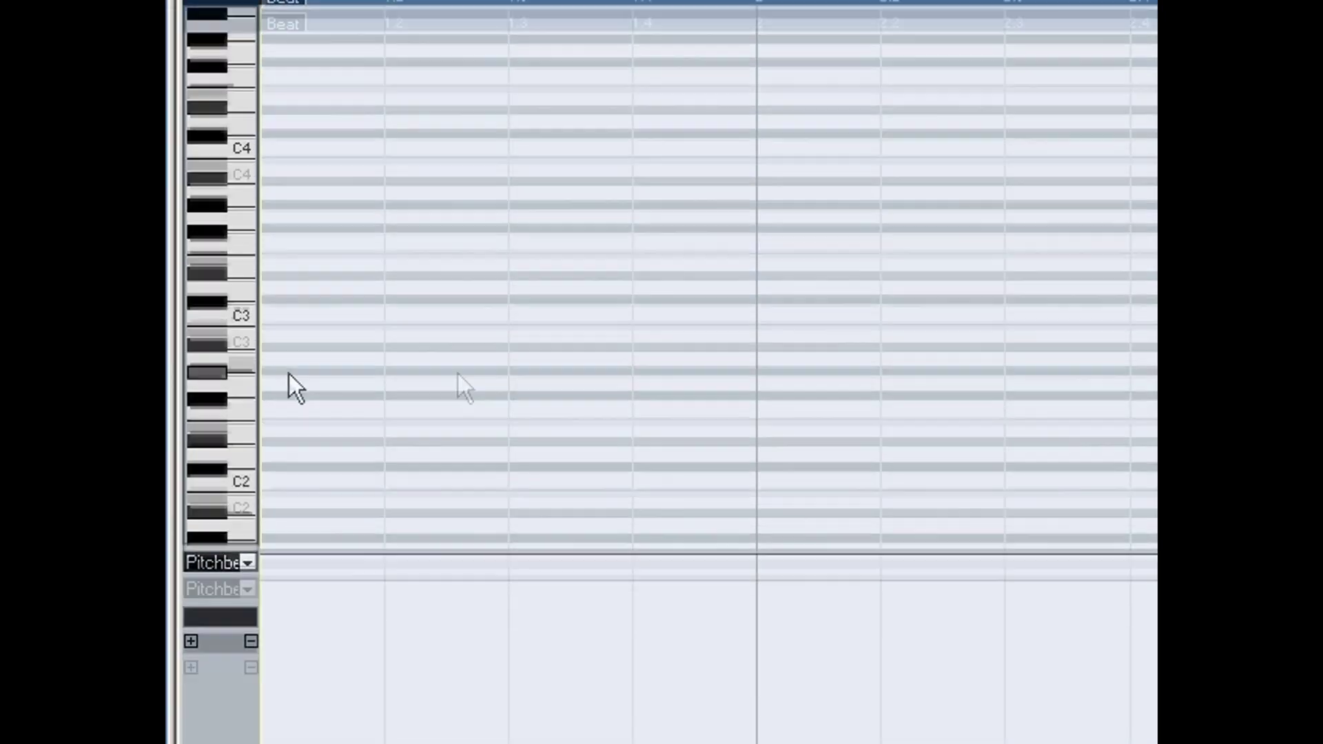
Step: Draw a continuous row of straight 1/16 notes on C2 across the whole one-bar Beat part
right_click(372, 375)
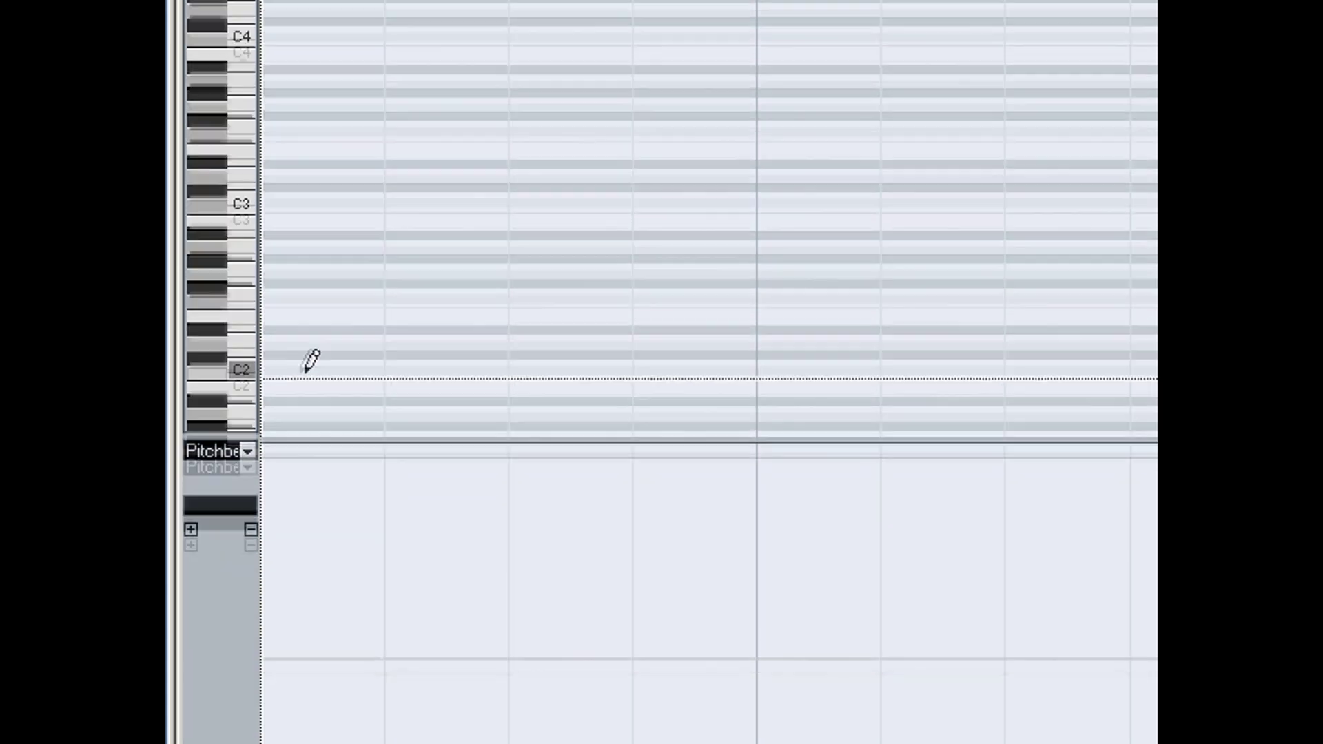
click(303, 510)
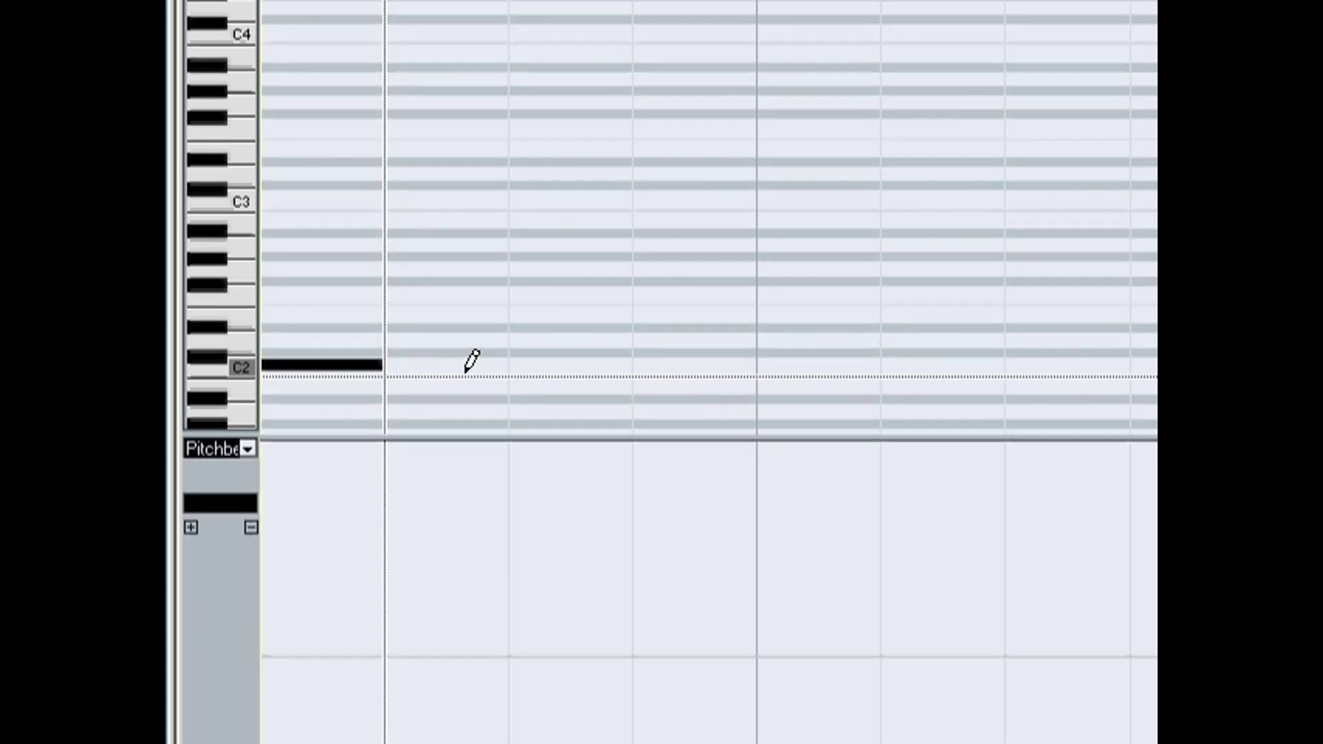
click(534, 376)
click(469, 376)
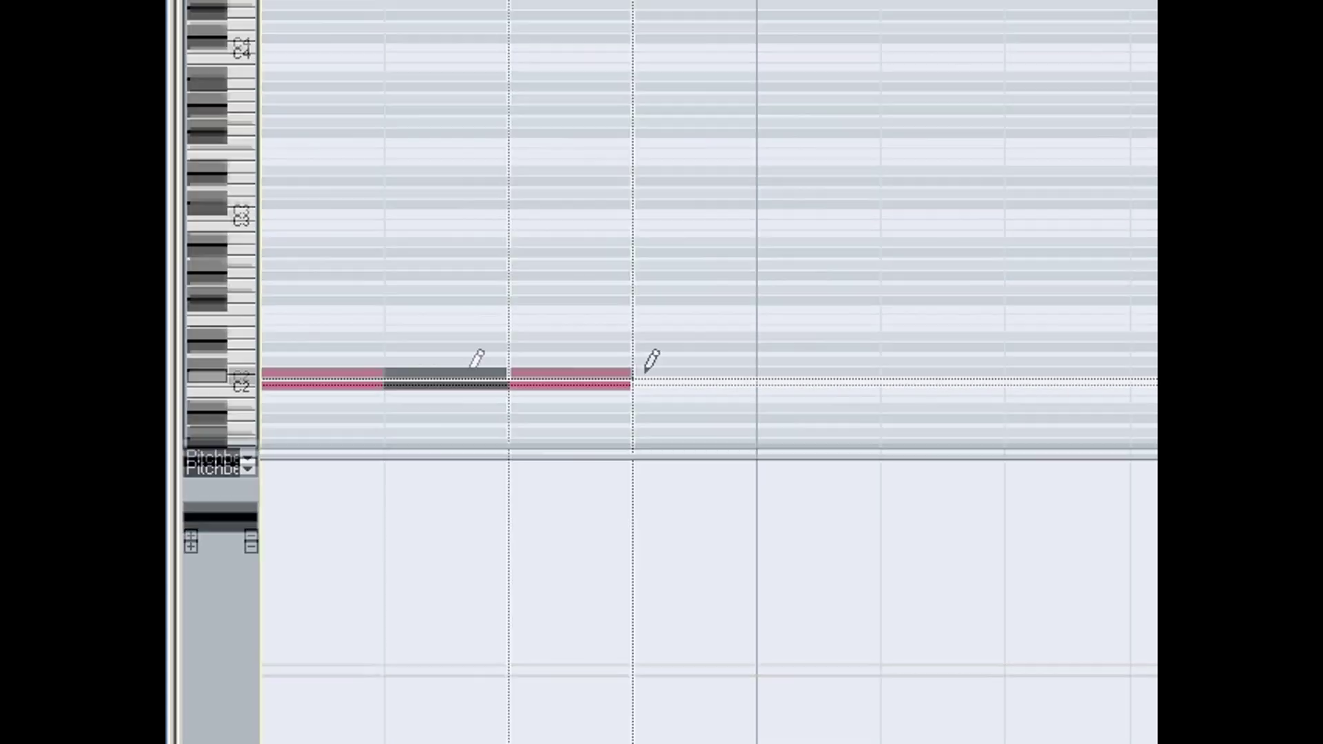
click(663, 374)
click(769, 375)
click(865, 375)
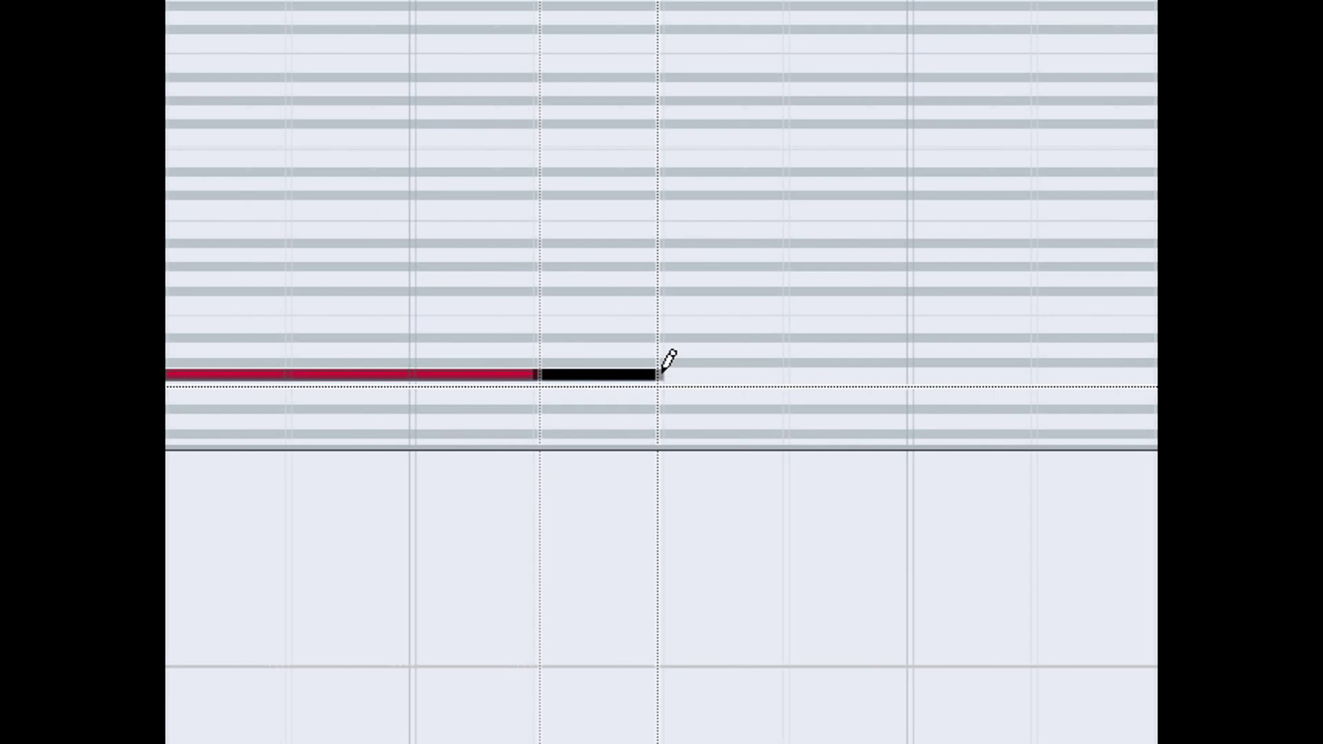
click(978, 375)
click(765, 370)
click(863, 370)
click(973, 368)
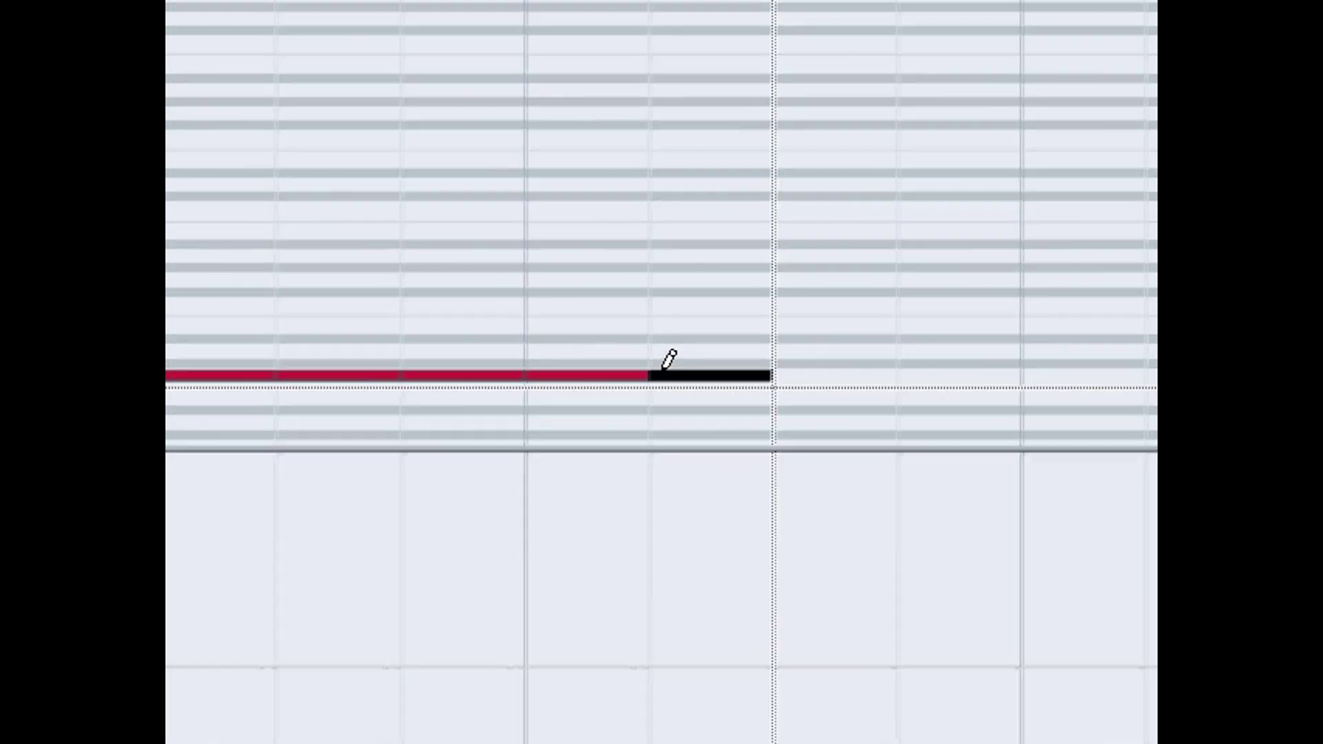
click(668, 360)
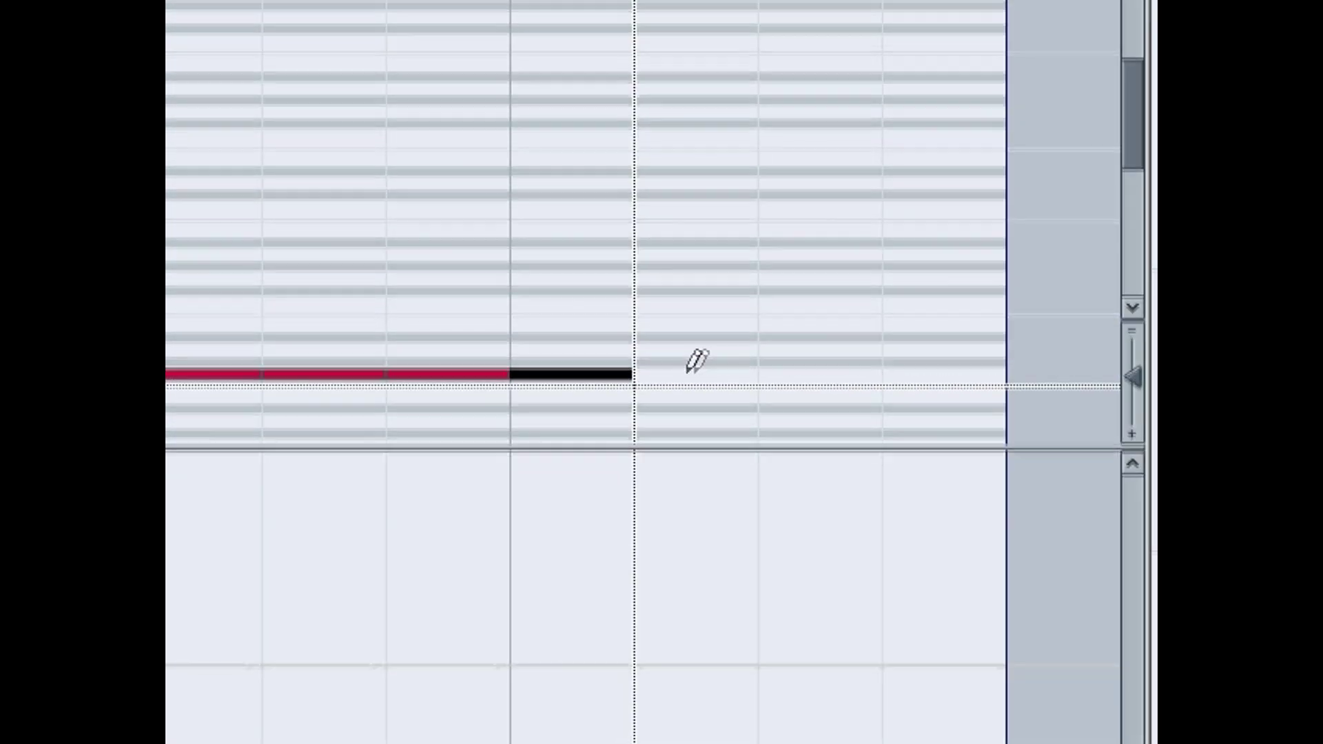
click(817, 359)
click(941, 360)
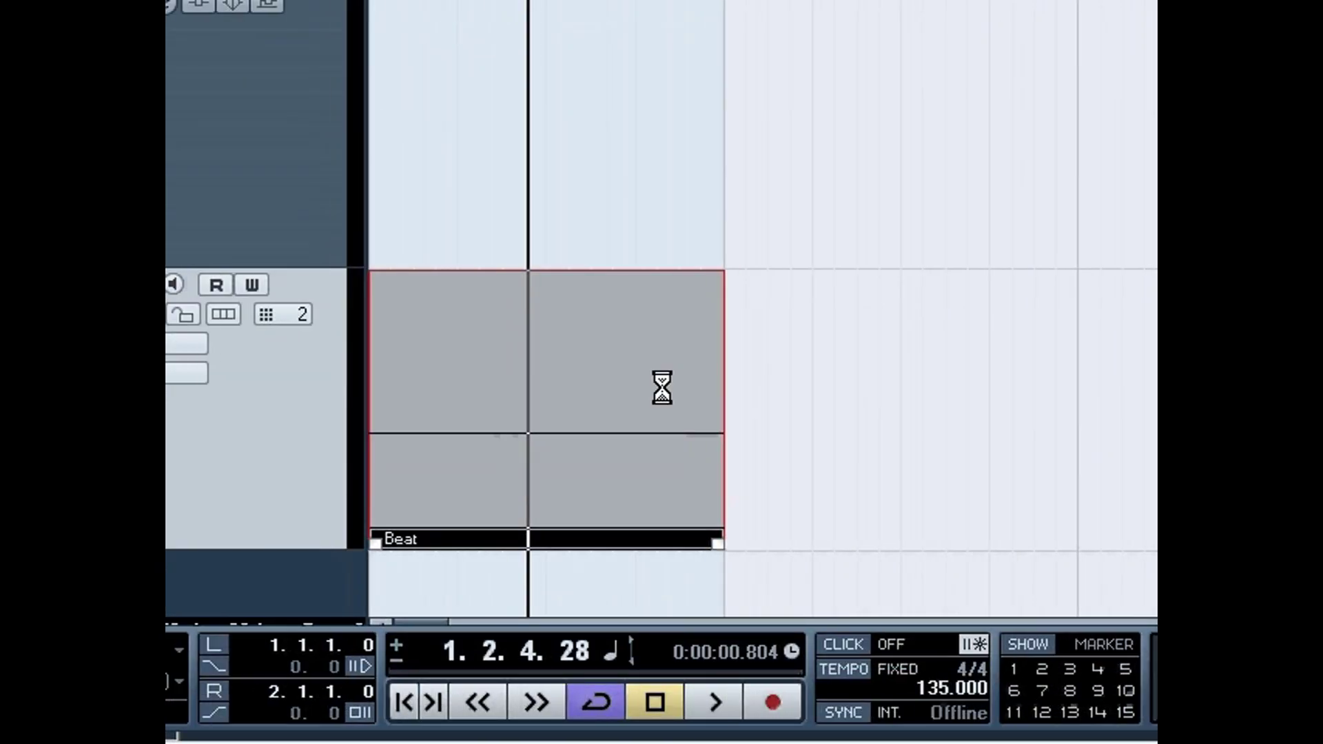
Step: Reopen the Beat part for note editing and set its quantize value to 1/16 Sw-100%
double_click(661, 386)
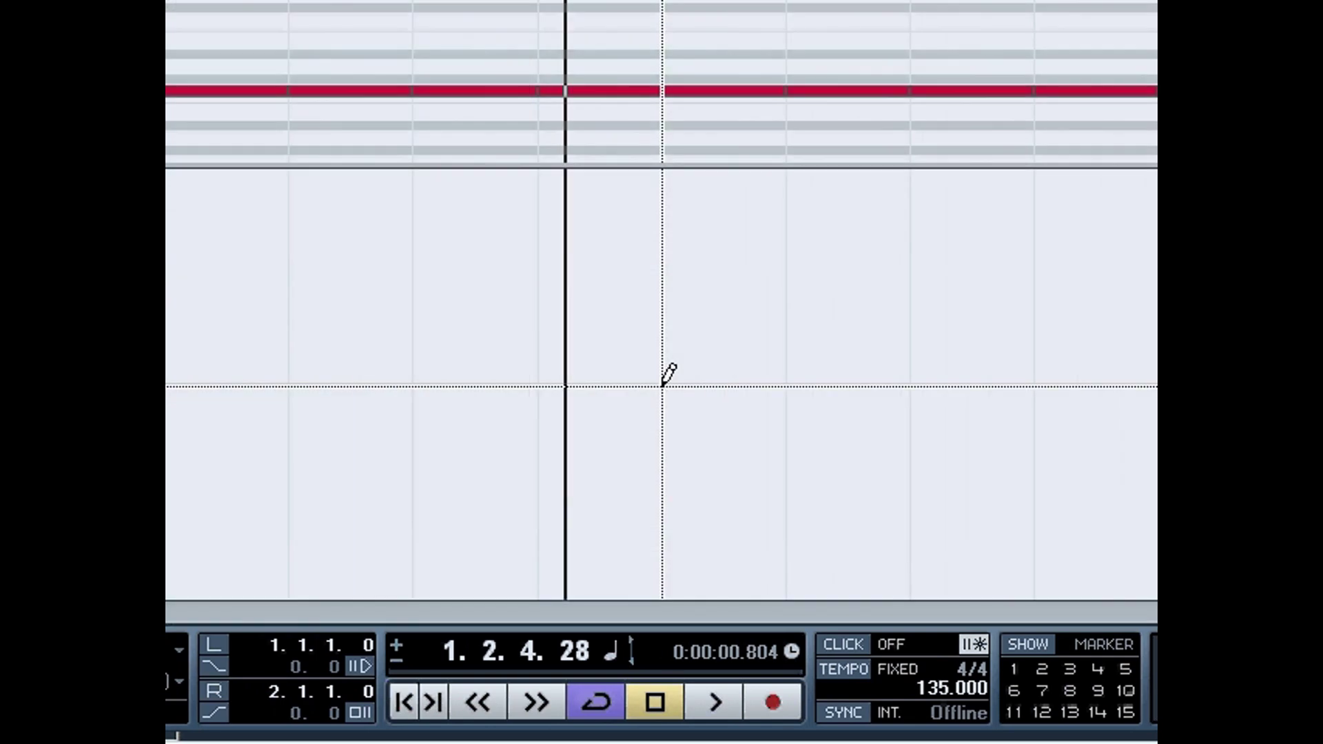
click(663, 149)
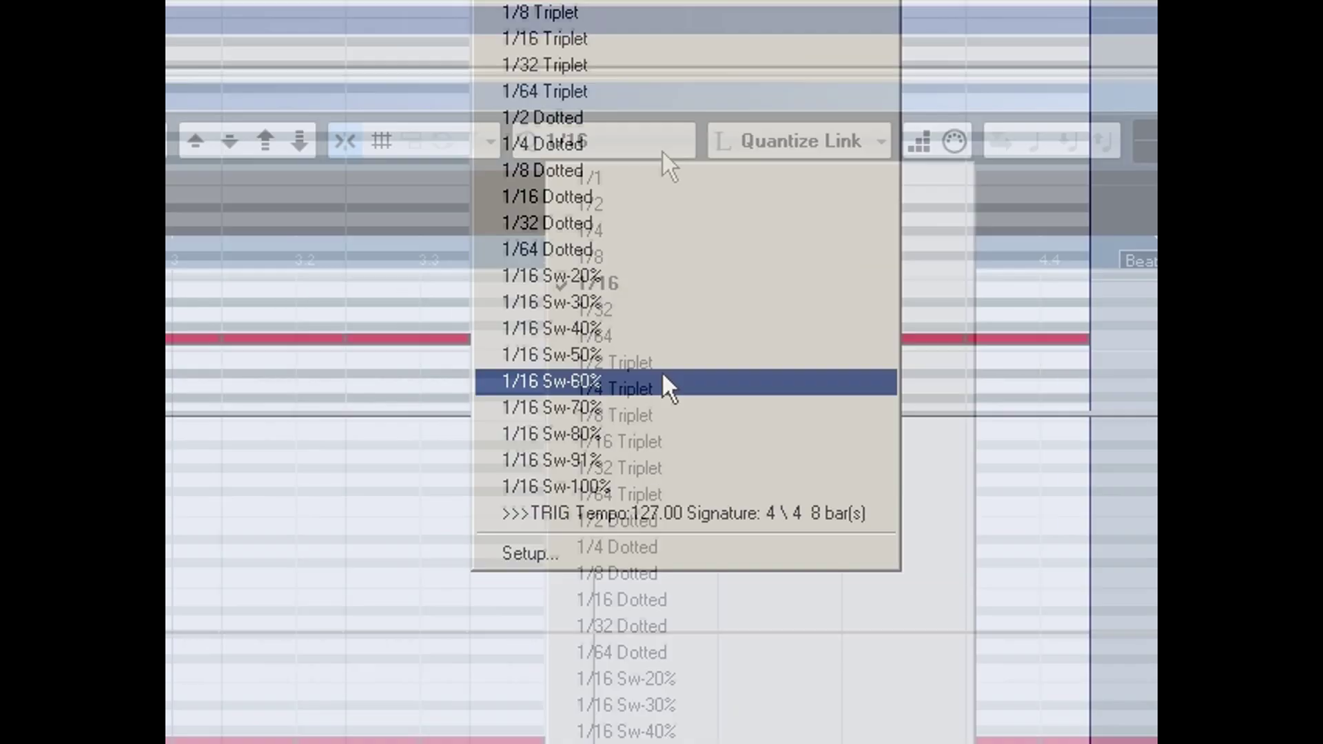
click(663, 380)
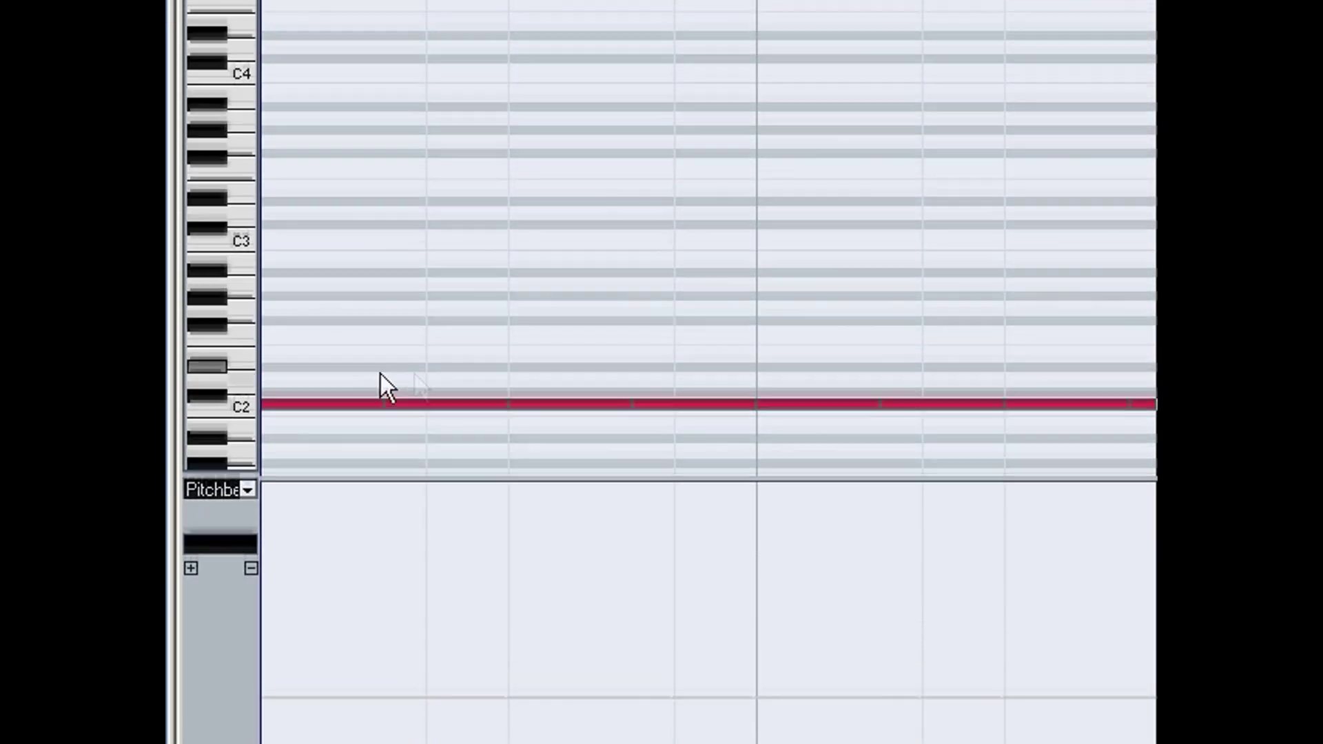
Step: Delete all the C2 notes from the Beat part
drag(381, 373, 952, 375)
key(Delete)
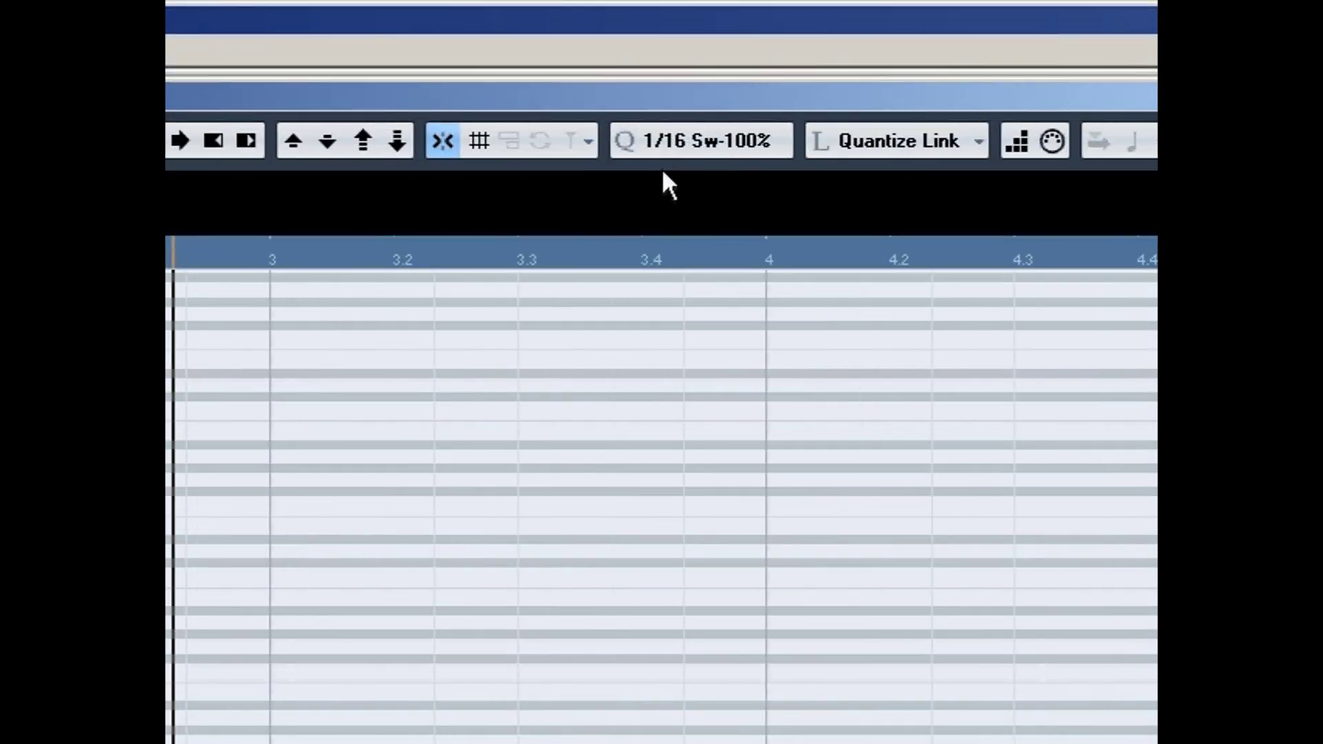
Step: Compare the note grid at 1/16 Triplet and 1/16 Sw-91%, returning the quantize value to 1/16 Sw-100%
click(717, 143)
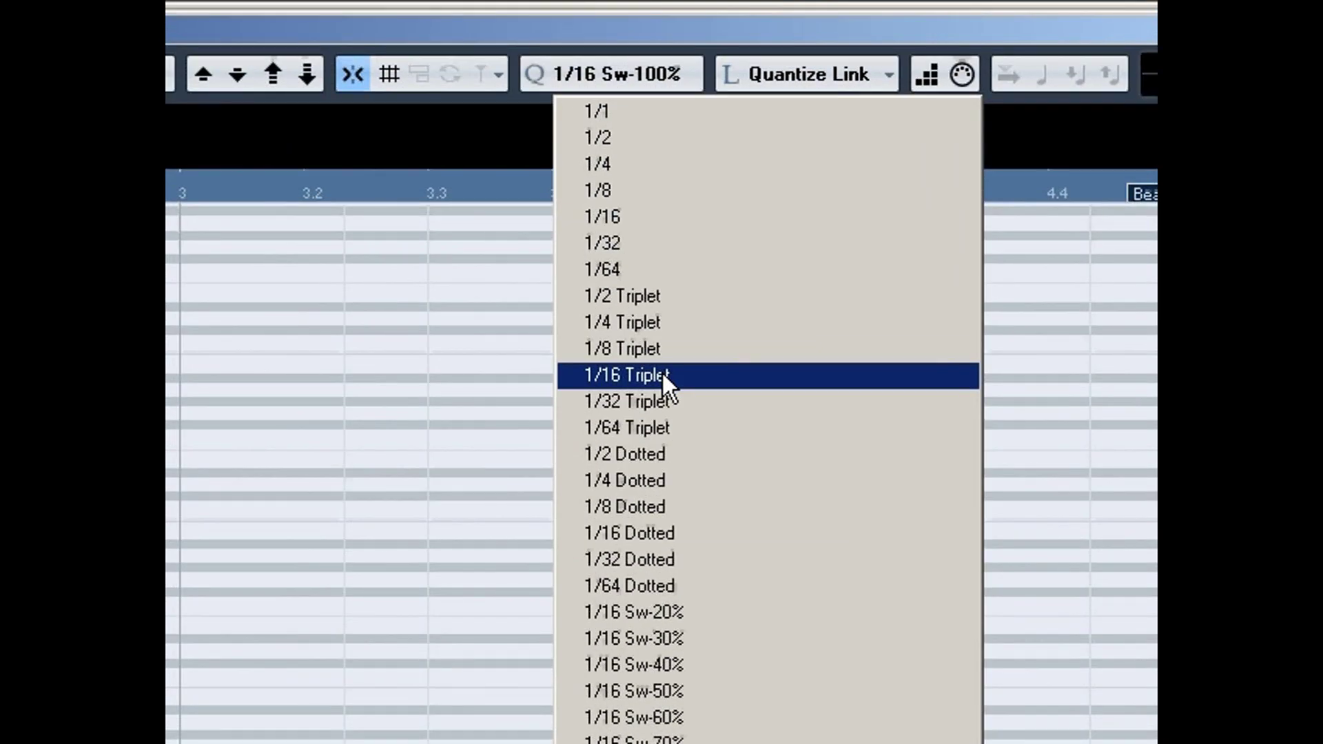
click(661, 376)
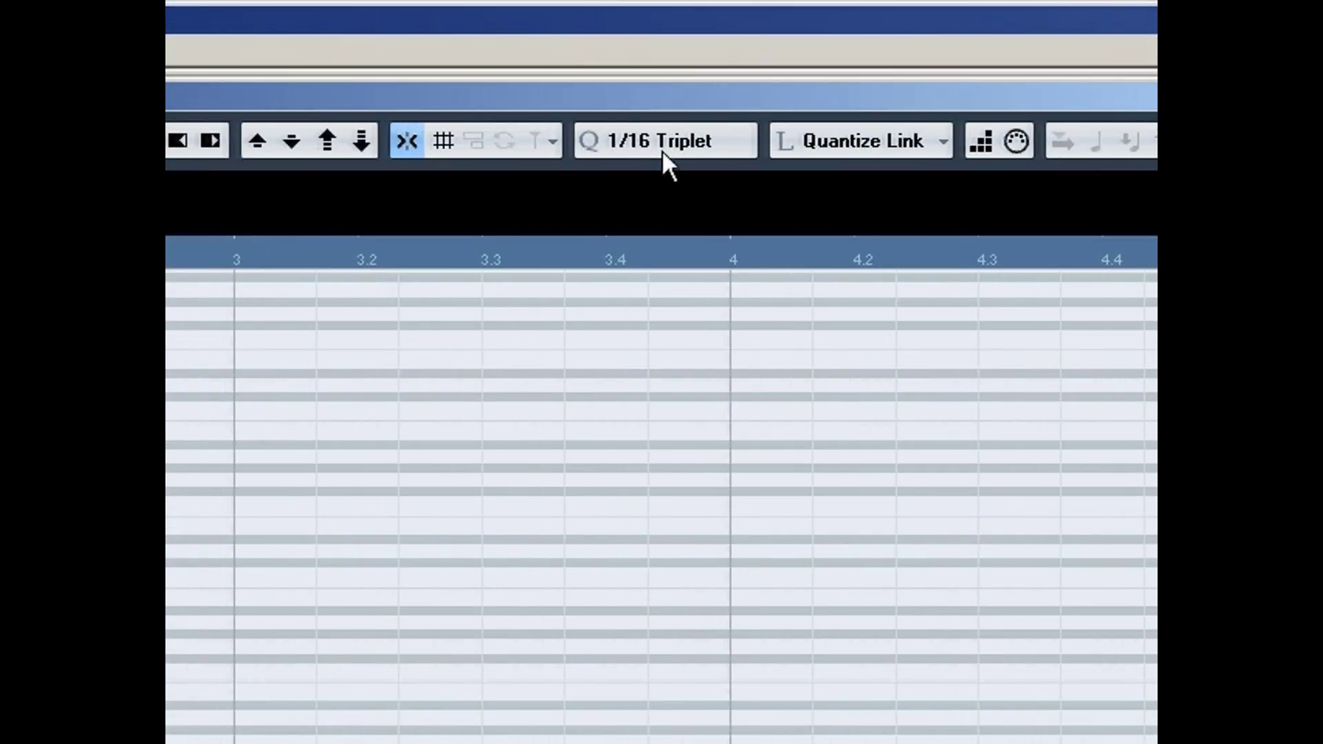
click(663, 143)
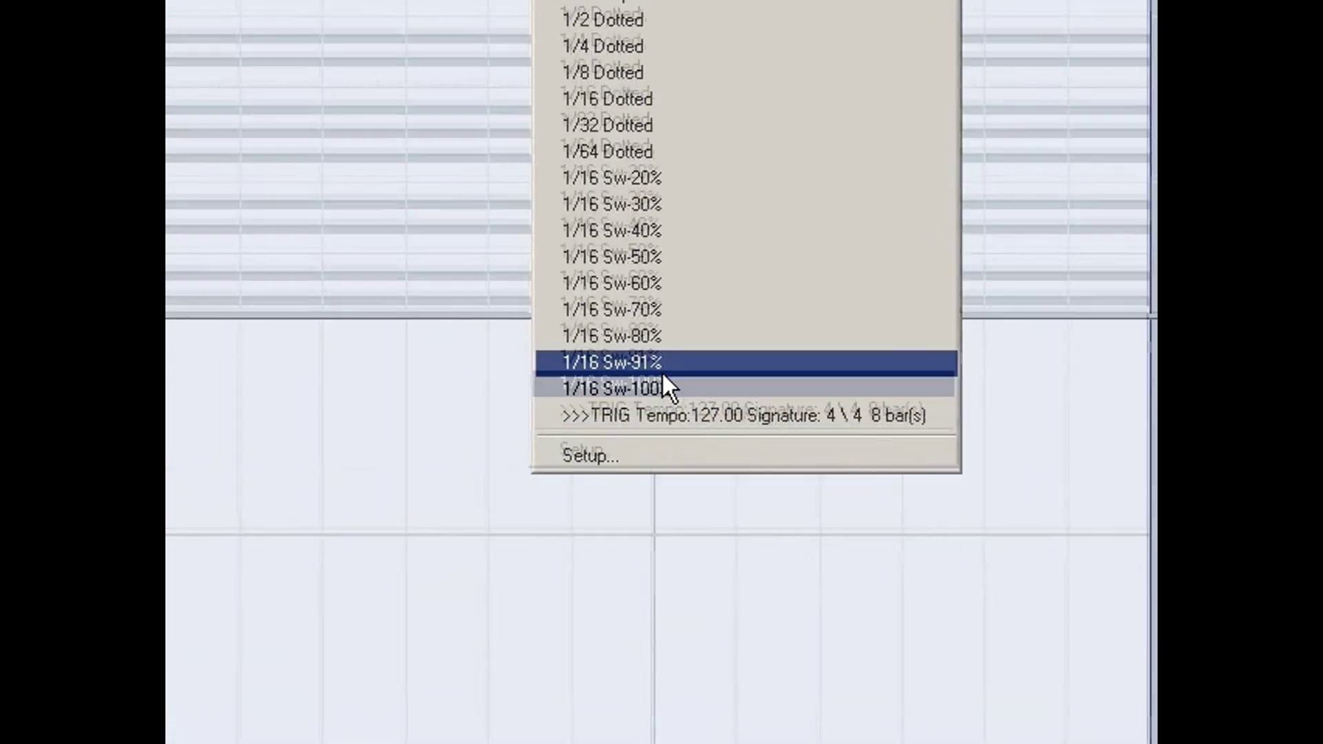
click(663, 372)
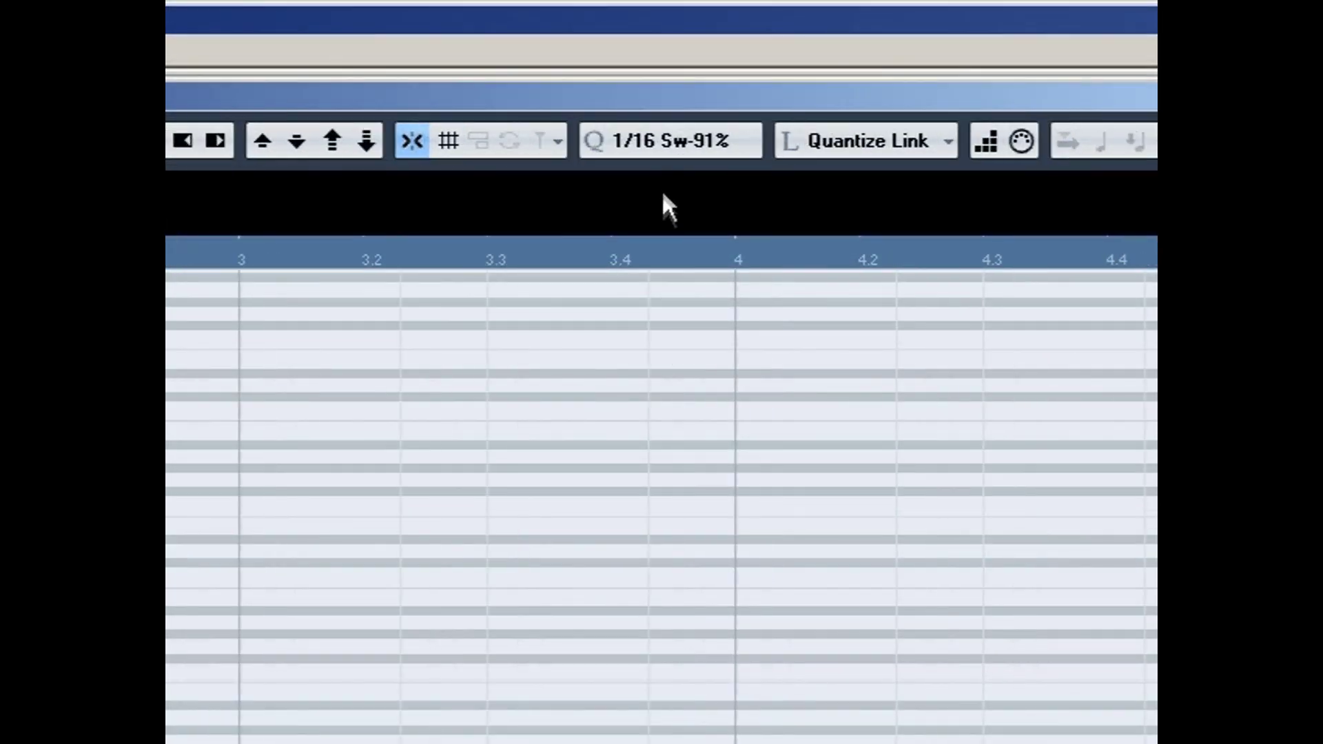
click(663, 143)
click(663, 372)
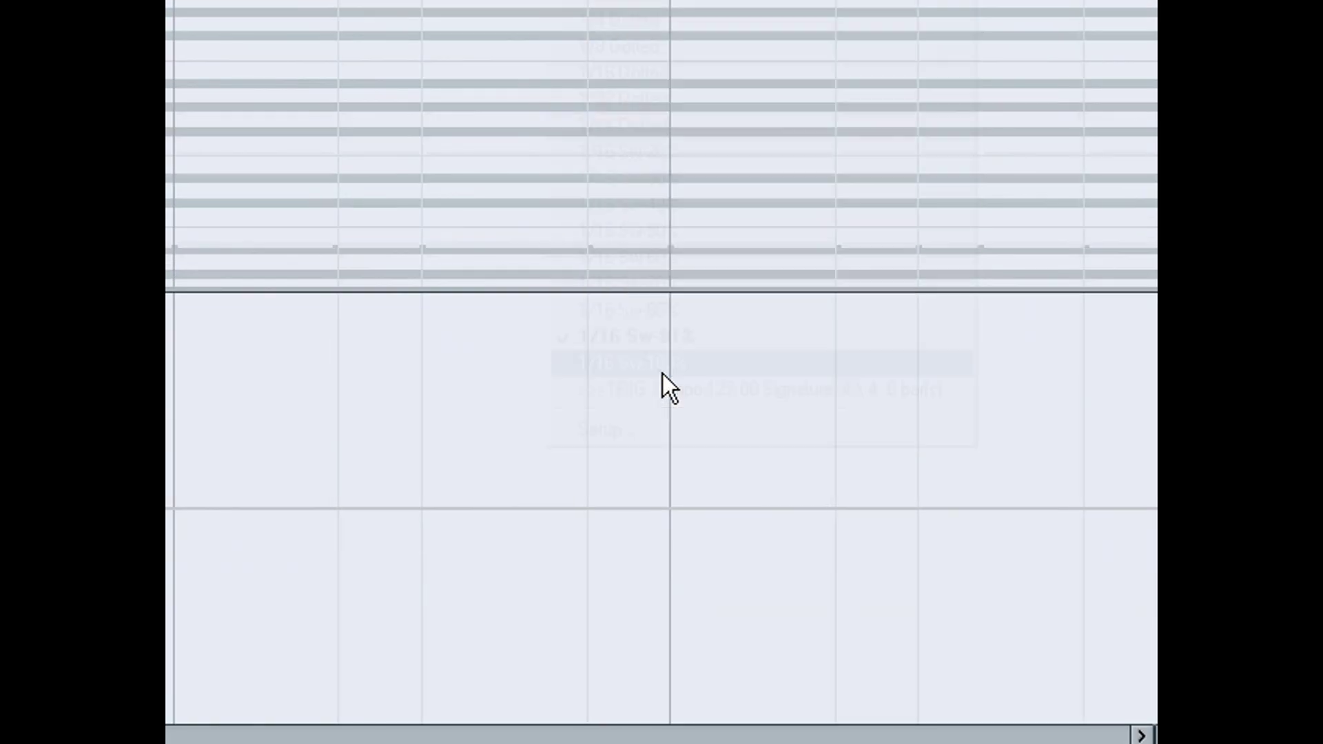
Step: Draw a continuous row of C2 notes on the 1/16 Sw-100% grid across the whole Beat part and close the editor
right_click(384, 378)
click(426, 372)
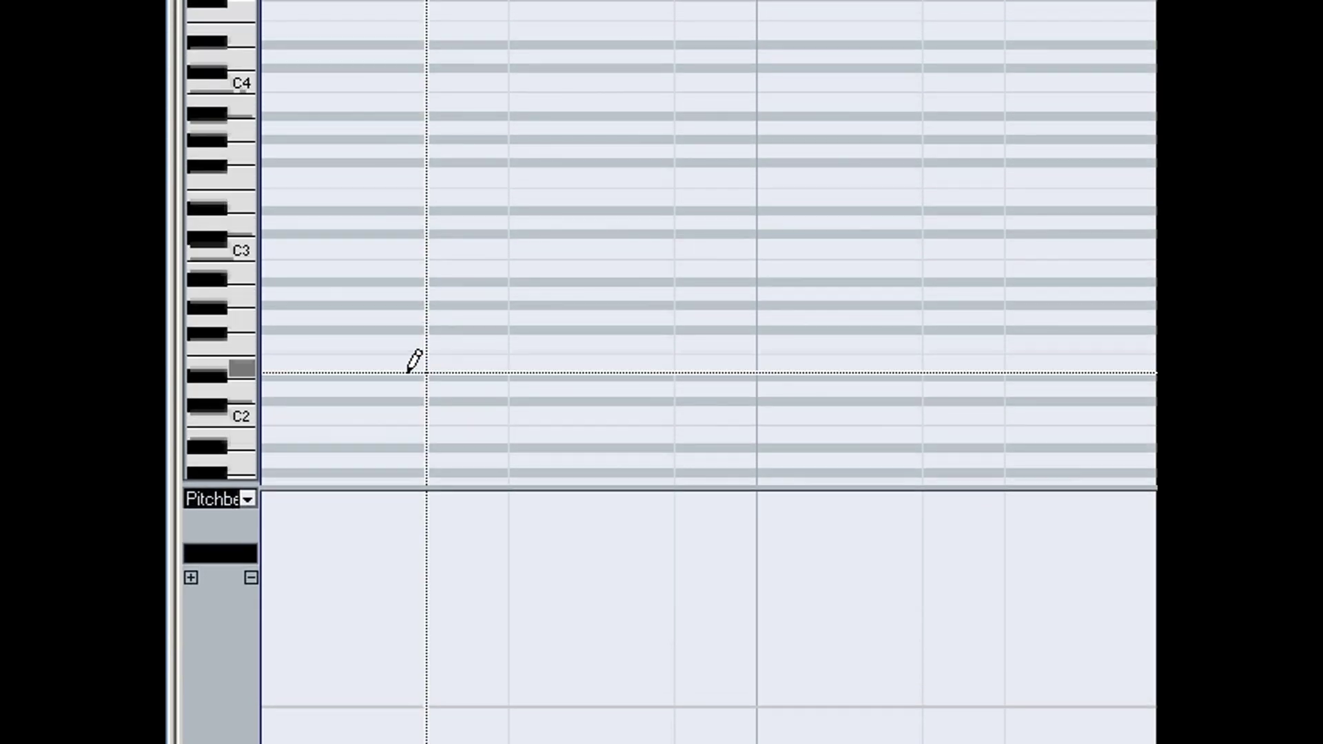
mouse_move(292, 414)
mouse_down()
mouse_move(572, 414)
mouse_move(693, 371)
mouse_move(806, 371)
mouse_up()
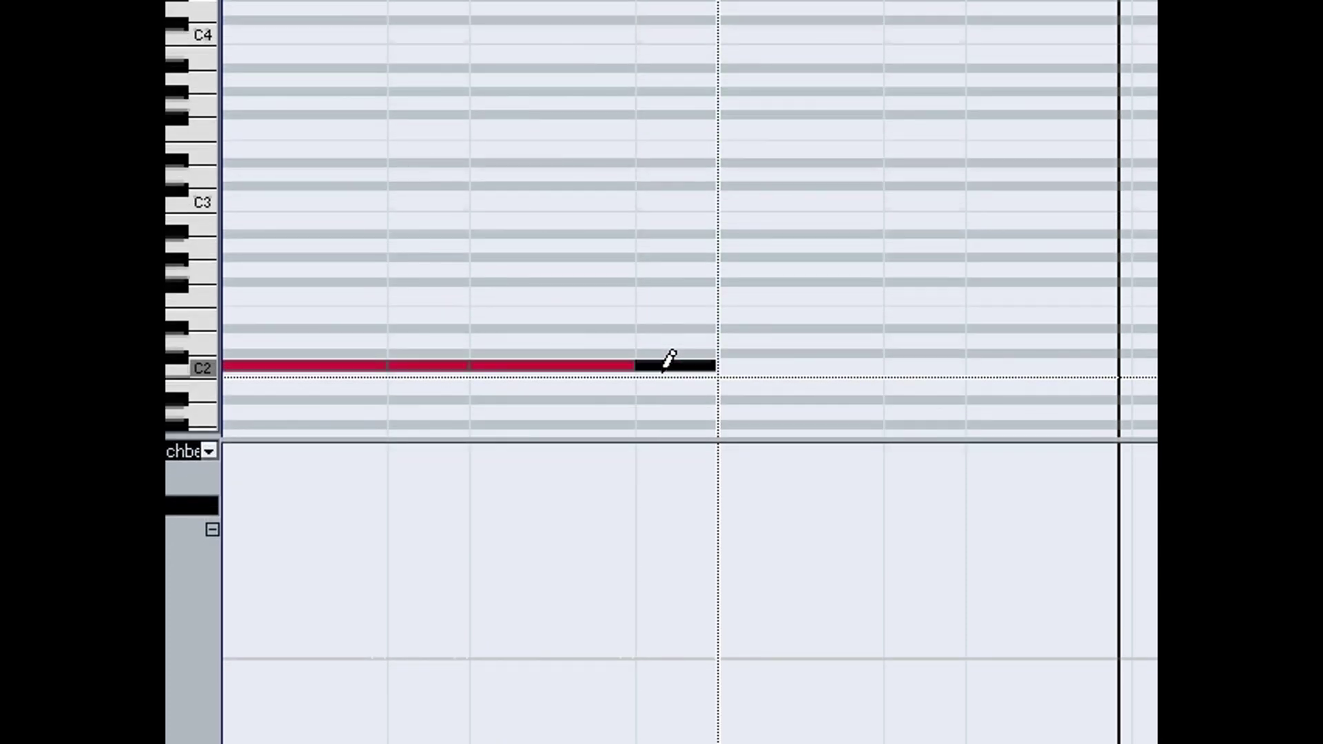
mouse_move(663, 372)
mouse_down()
mouse_move(1040, 372)
mouse_move(772, 372)
mouse_move(997, 372)
mouse_up()
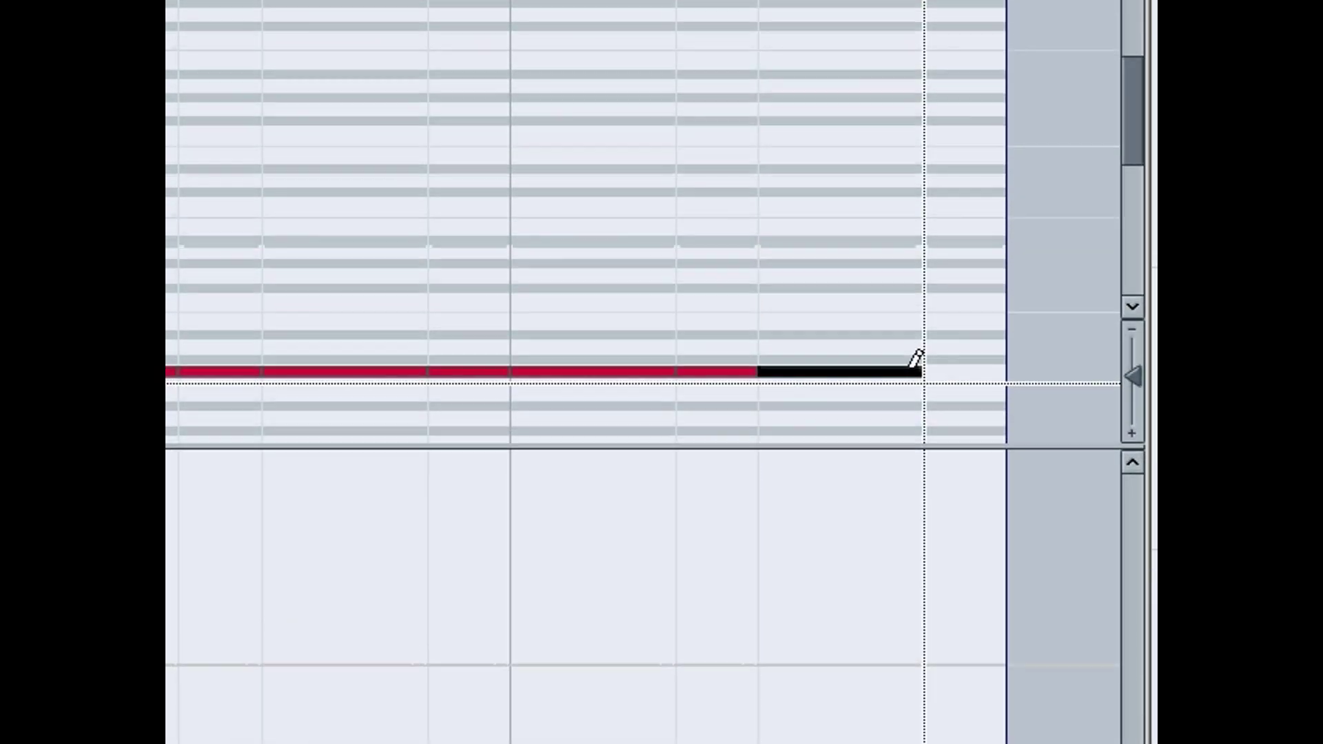
drag(911, 373, 942, 370)
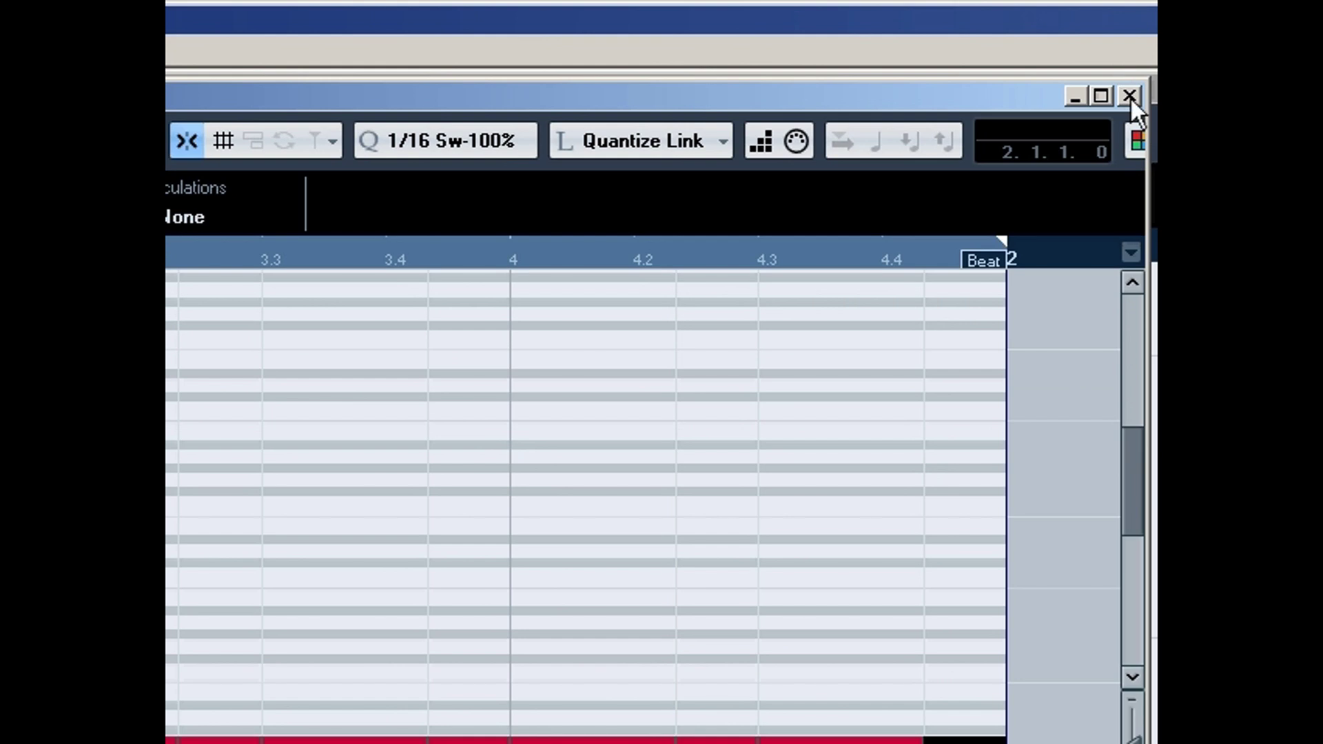
click(1130, 97)
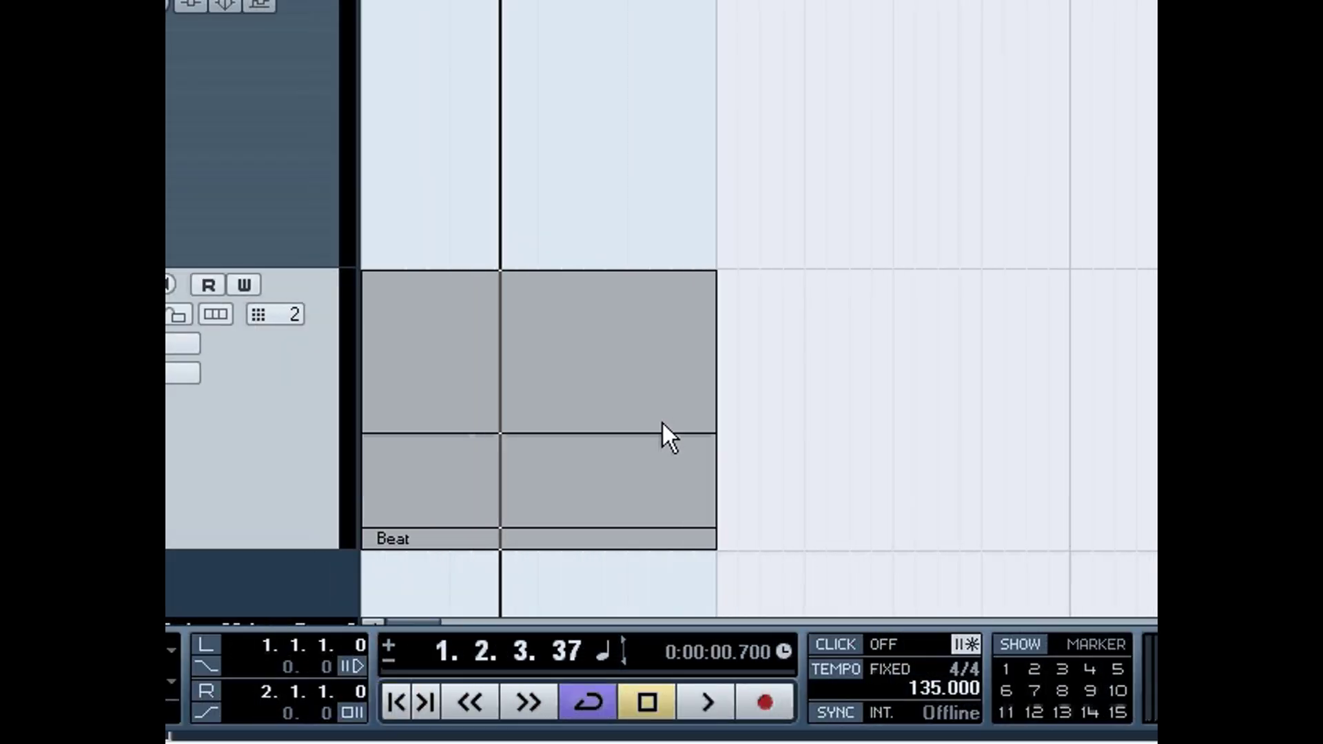
Step: Reopen the Beat part, clear its row of C2 notes and close the note editor
double_click(396, 434)
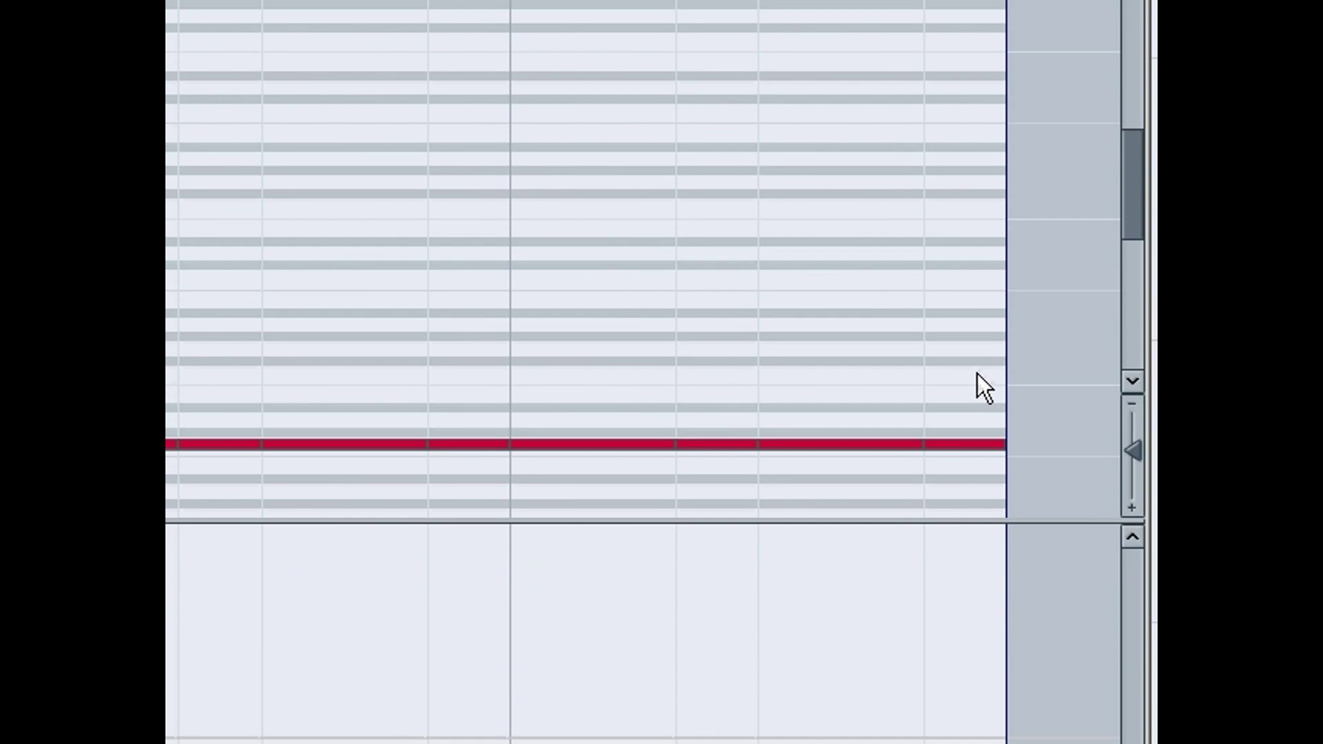
drag(977, 459, 284, 374)
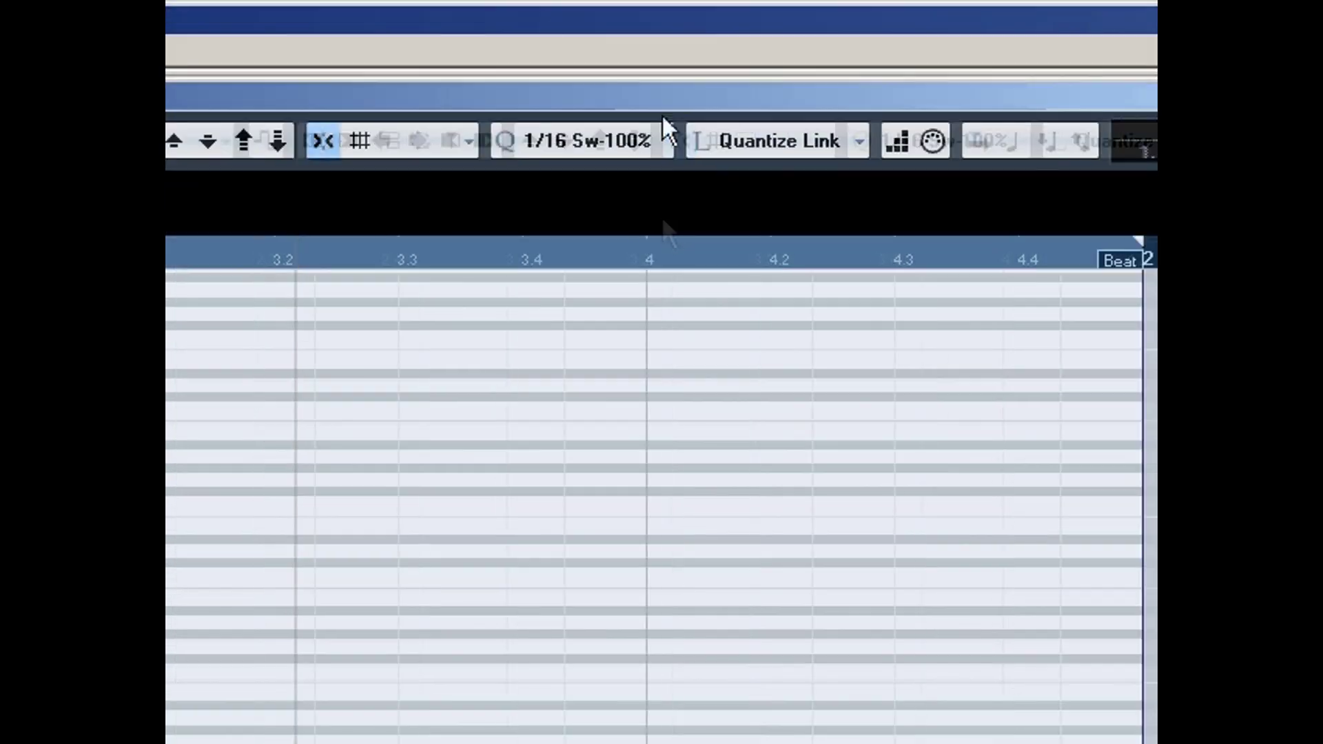
click(1130, 95)
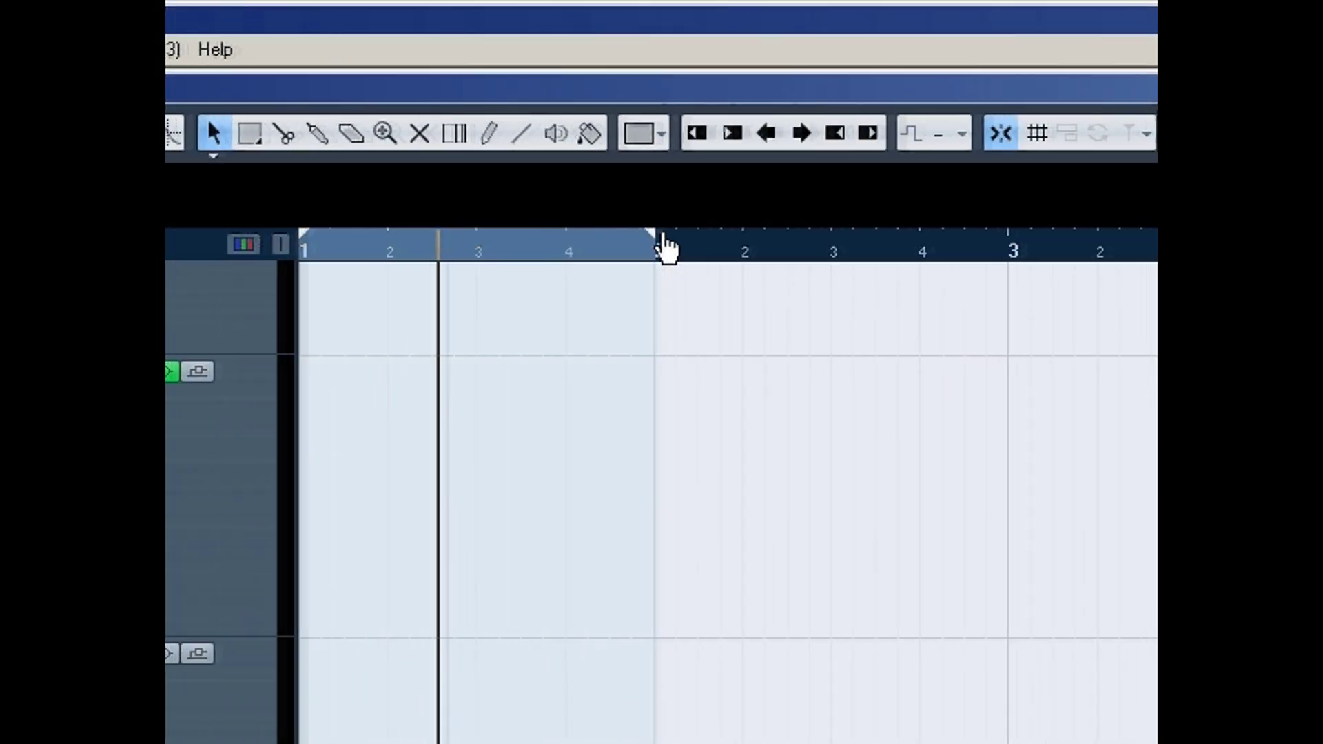
Step: Extend the cycle range to the start of bar 3 and erase the one-bar Beat part
drag(661, 239, 873, 243)
right_click(663, 374)
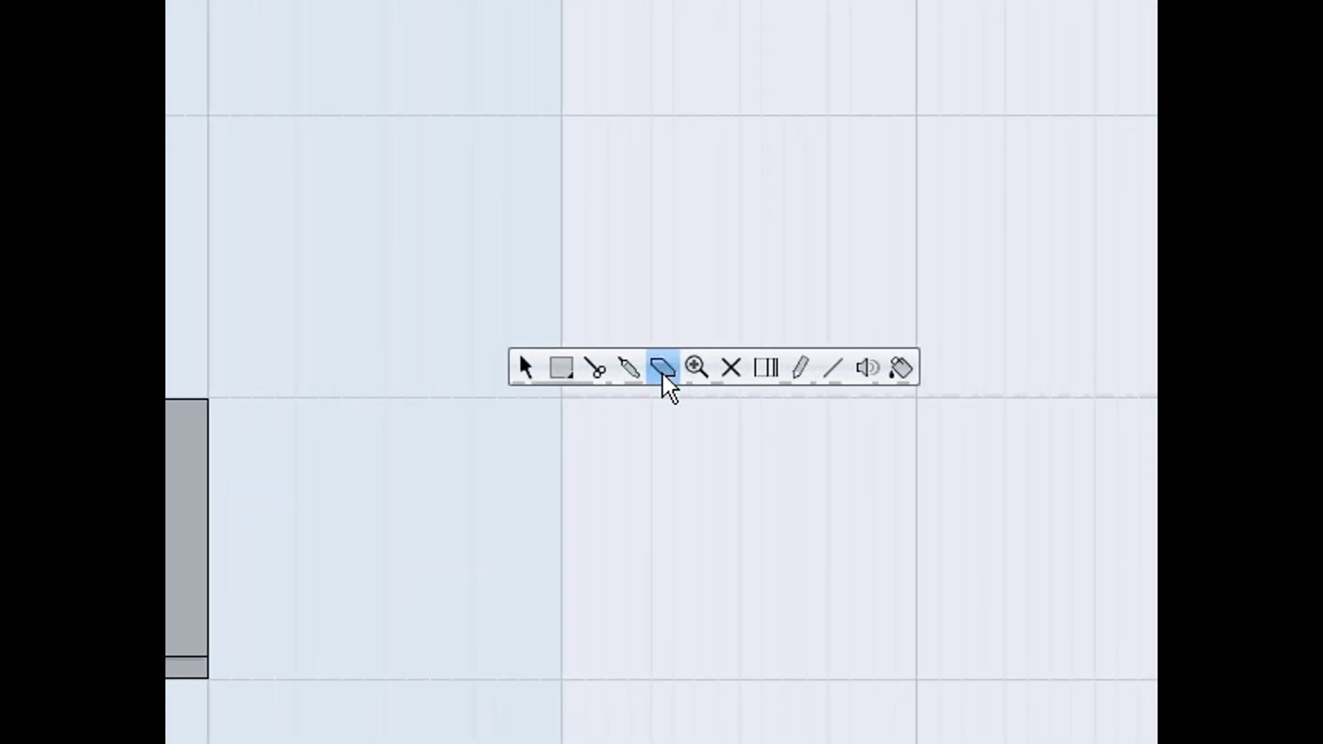
click(662, 373)
click(520, 509)
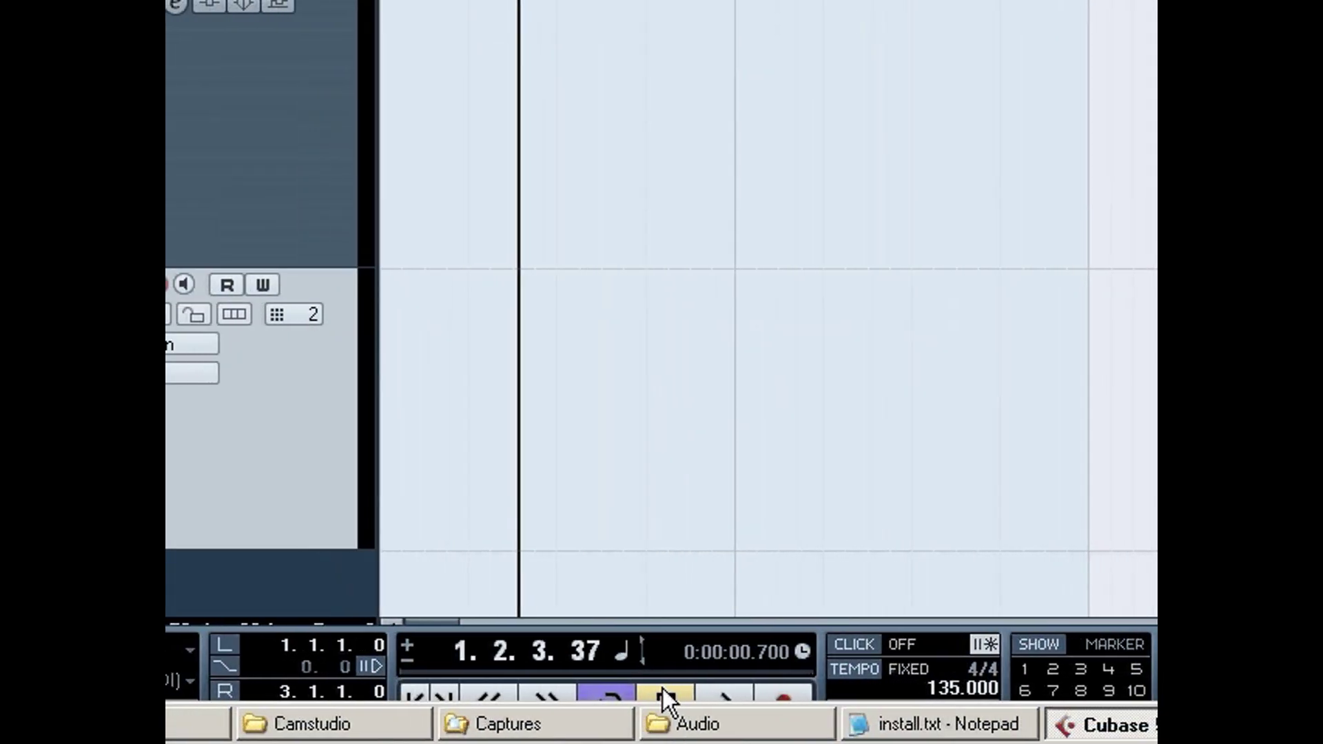
Step: Turn on the metronome click and record a two-bar pattern on the Beat track from the project start
click(663, 692)
click(665, 644)
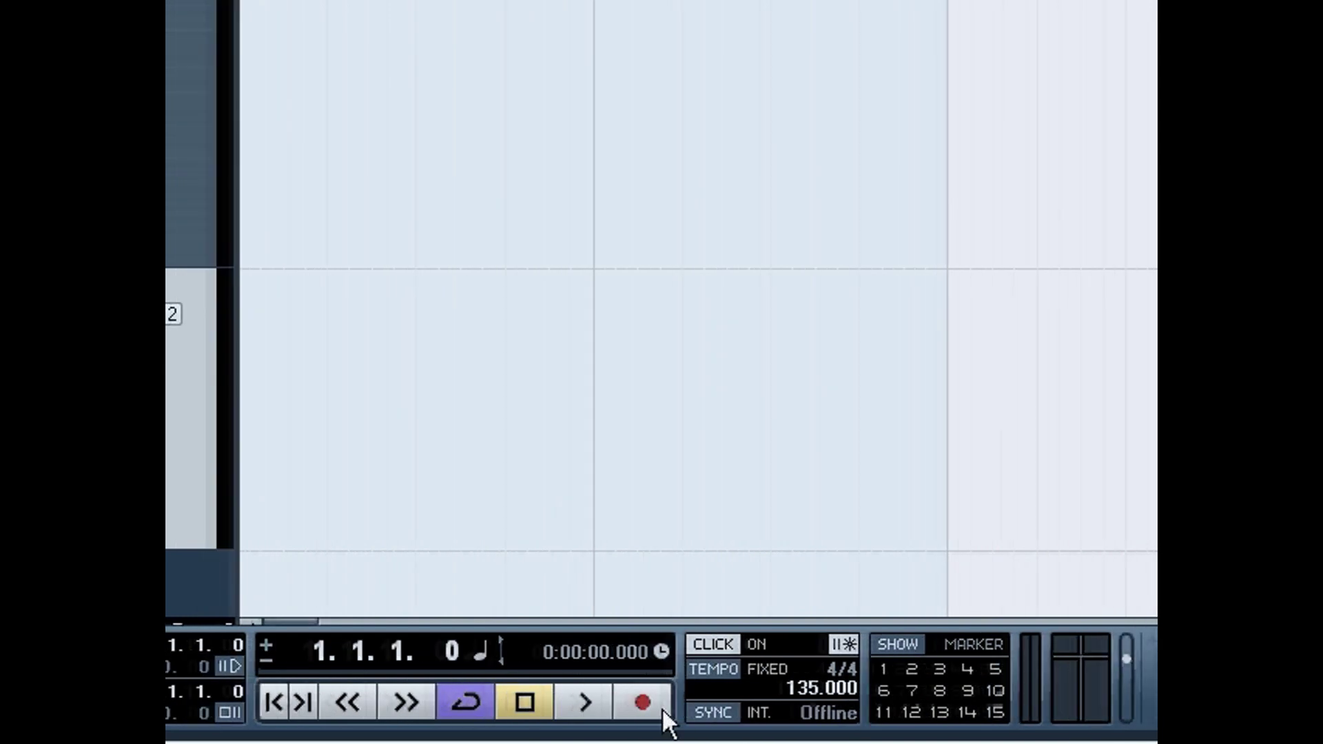
click(603, 702)
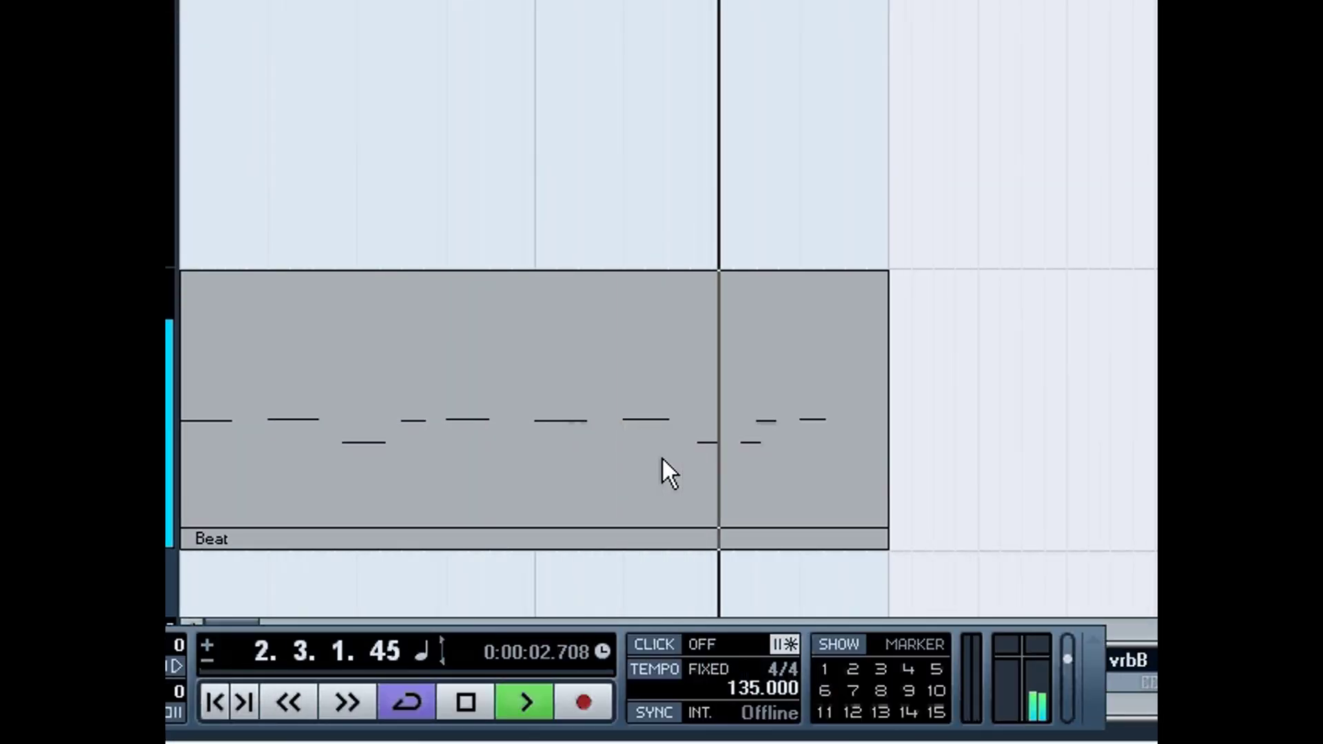
Step: Open the recorded Beat part for note editing and show note velocity in the controller lane
double_click(661, 458)
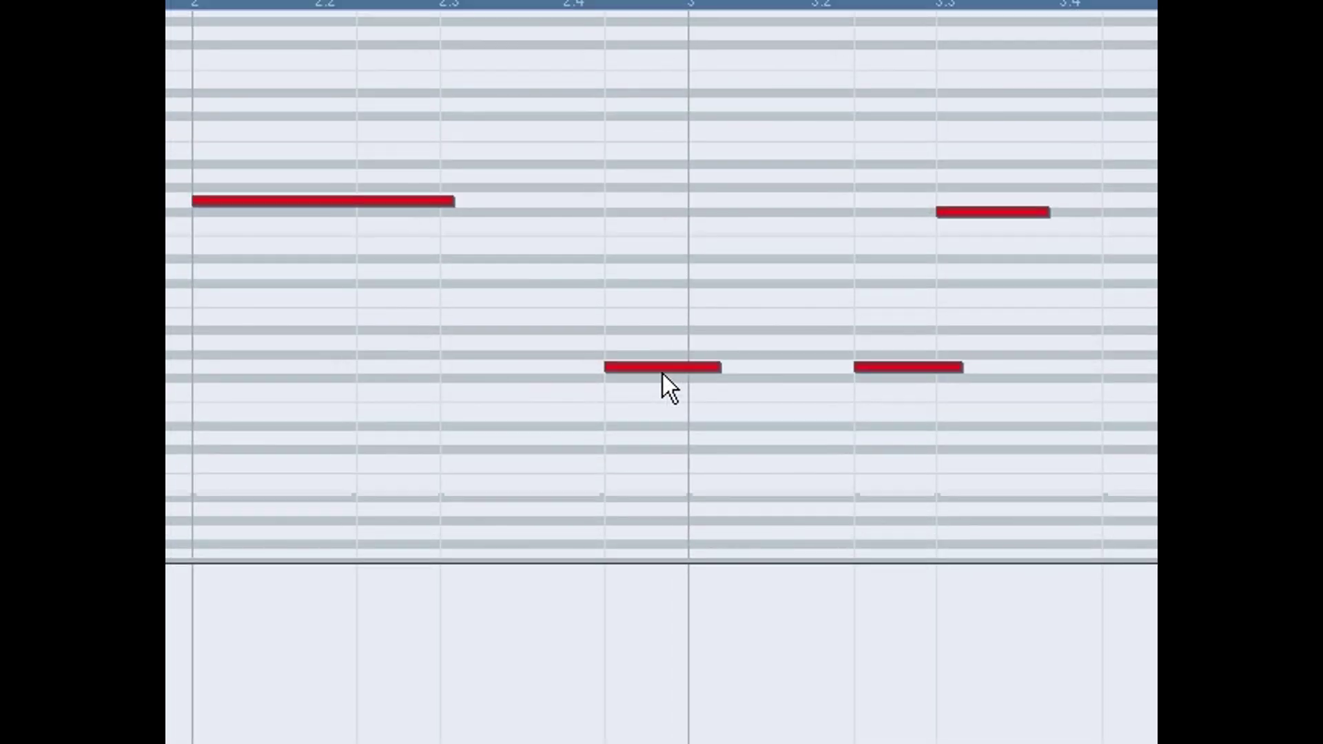
click(663, 364)
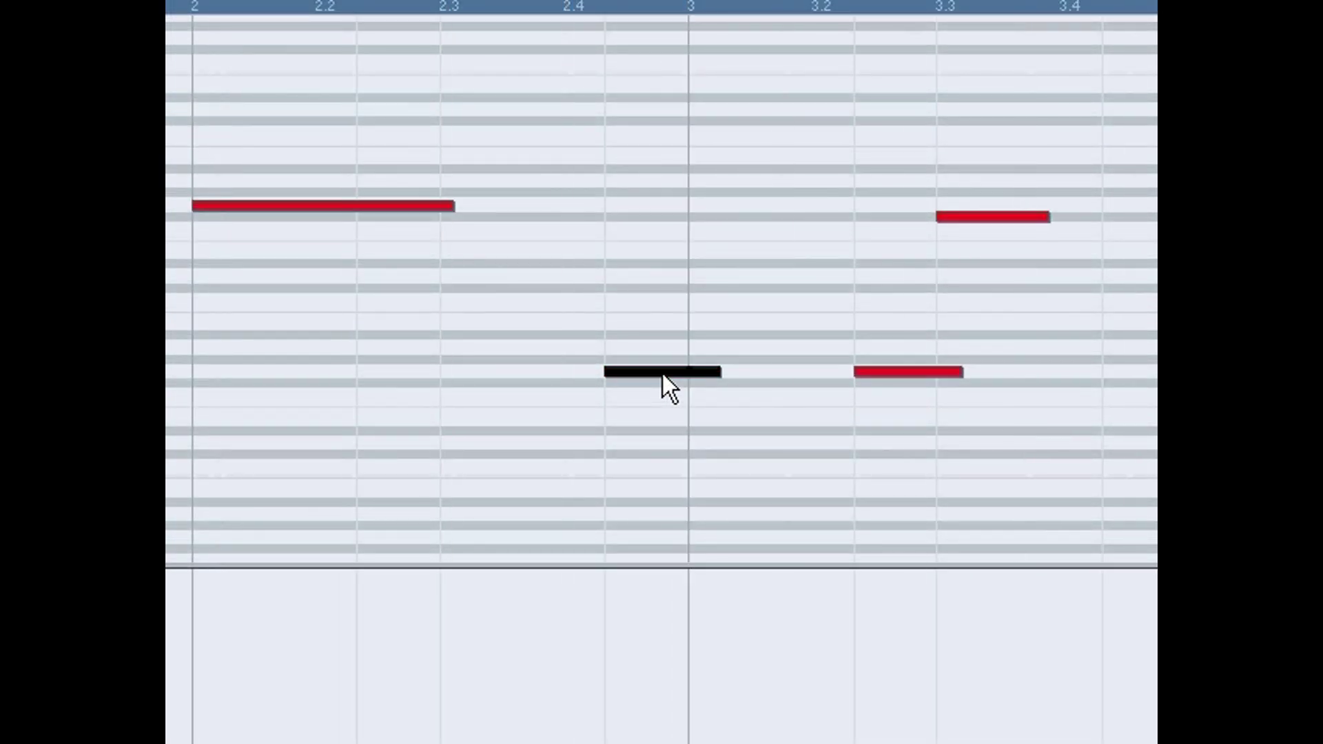
click(663, 378)
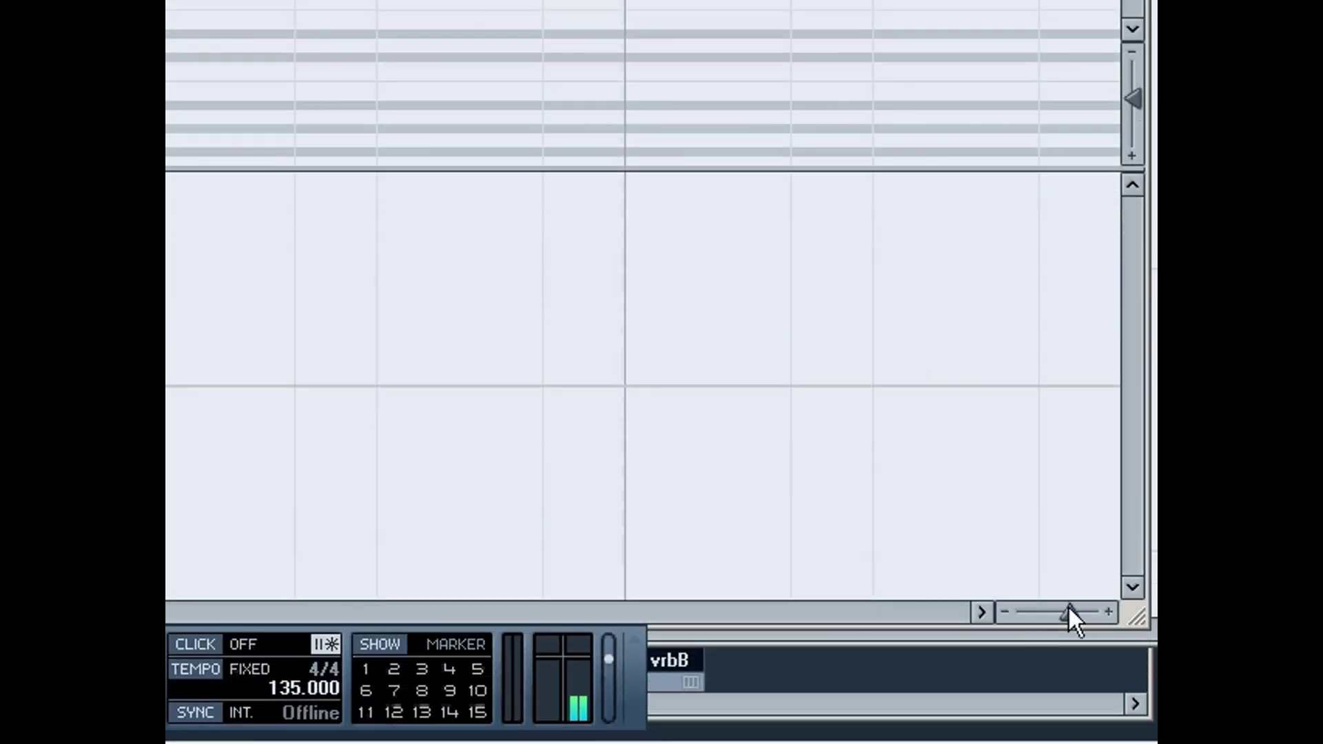
drag(1068, 615, 1064, 614)
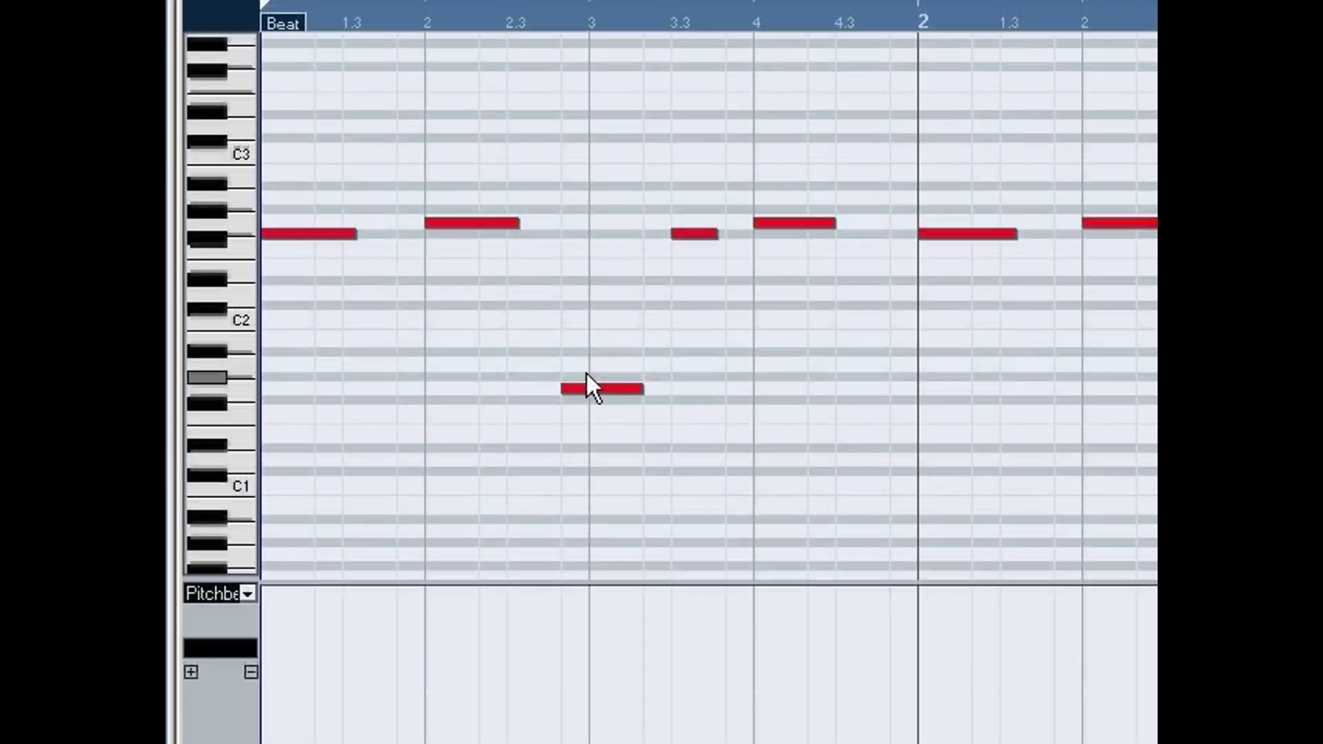
click(599, 371)
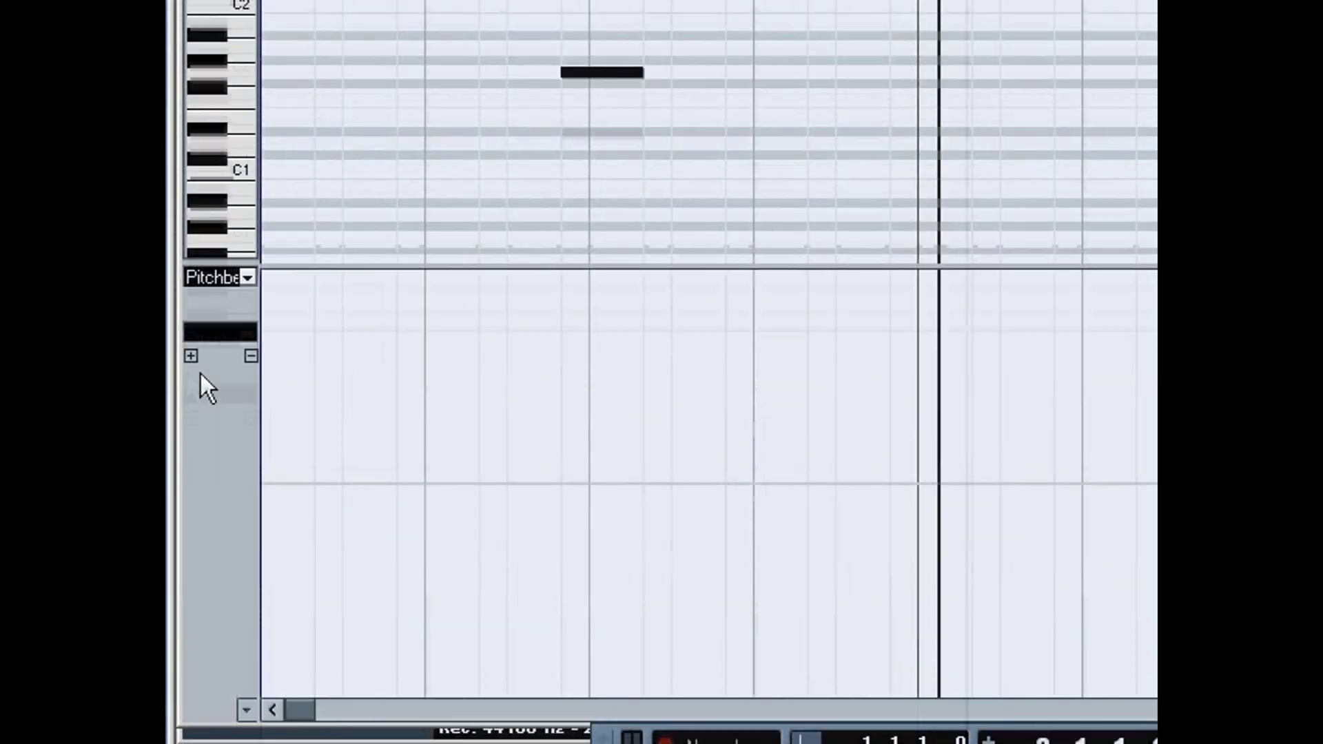
click(248, 373)
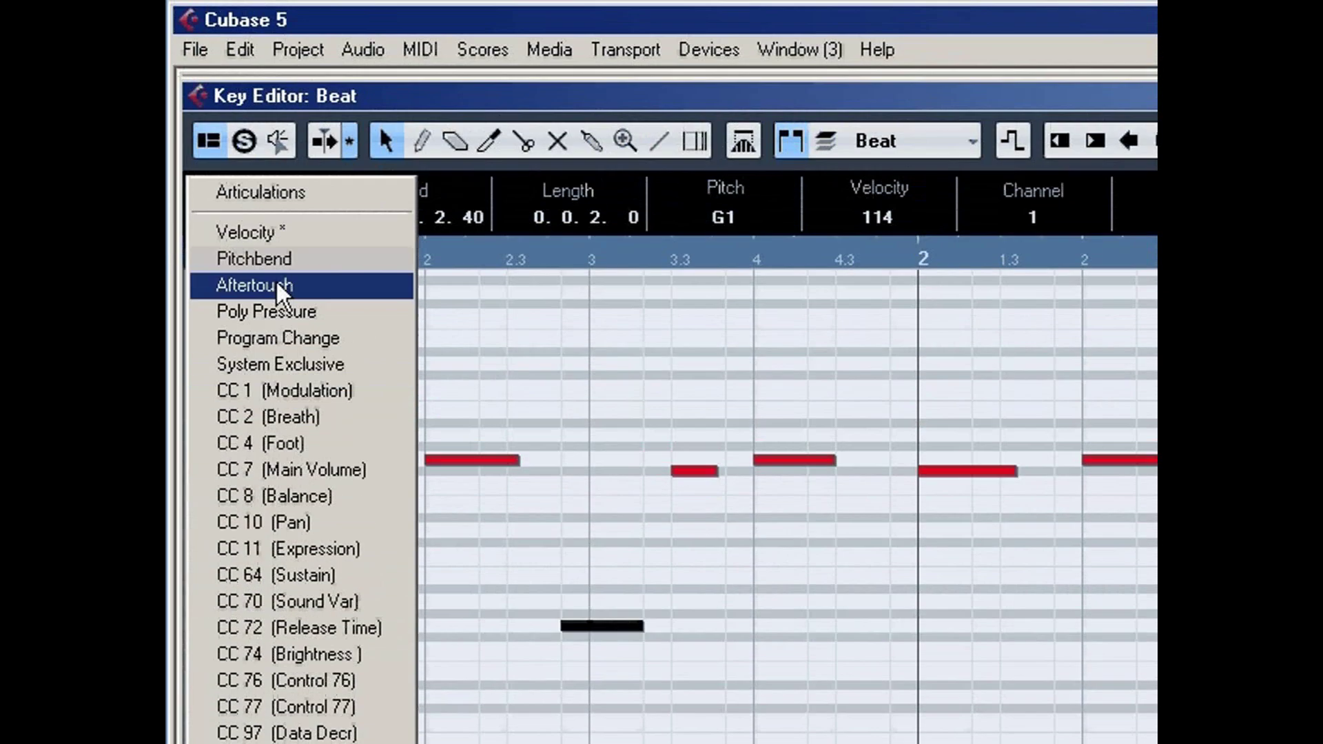
click(275, 232)
Step: Draw short F#2 ghost notes just before beat 2 of bar 1 and beats 1 and 2 of bar 2, at velocities of about 70
right_click(710, 713)
click(712, 710)
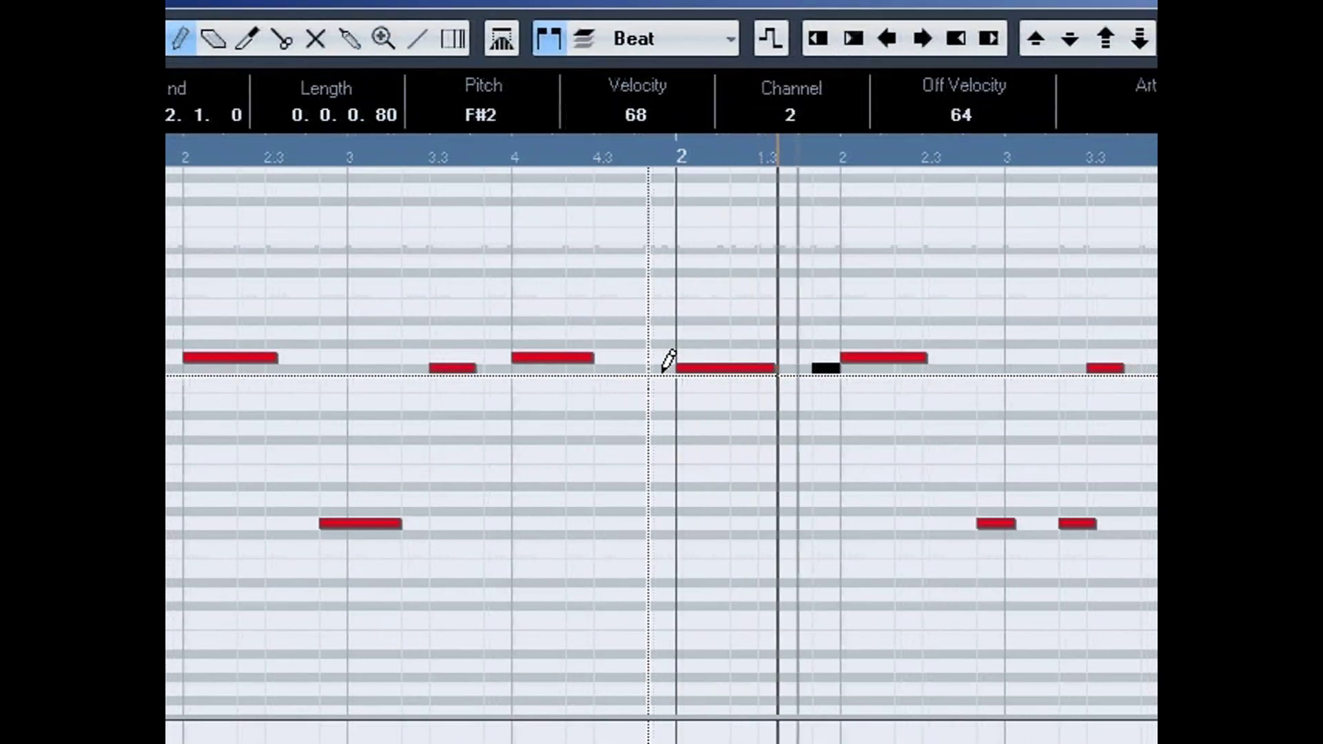
click(640, 354)
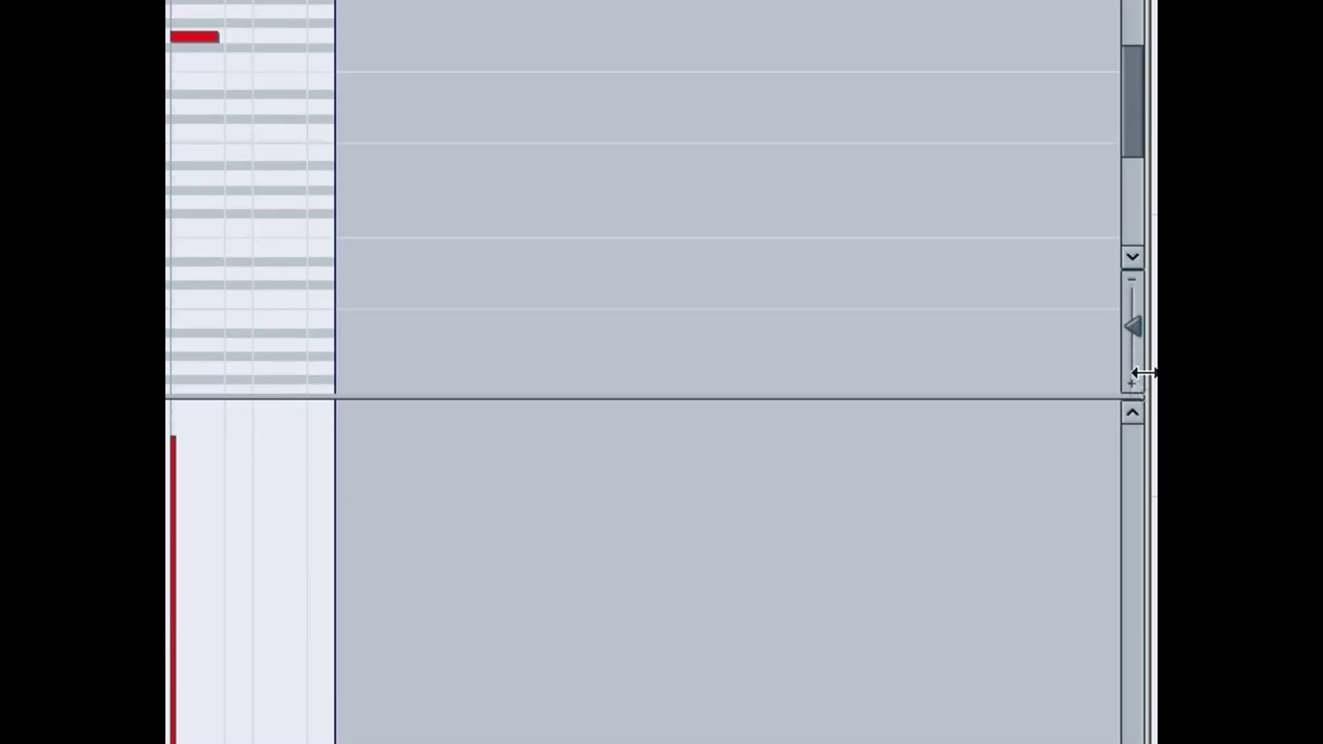
click(1132, 383)
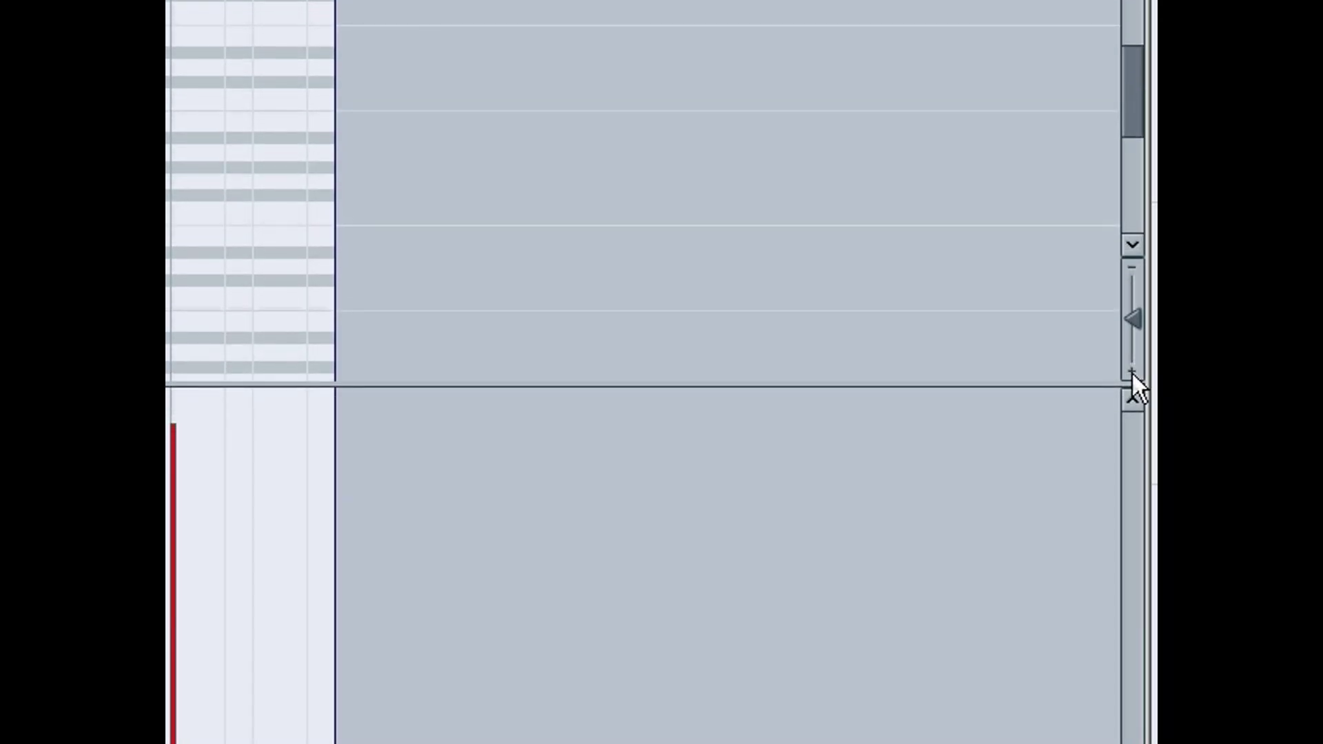
drag(1132, 97, 1132, 83)
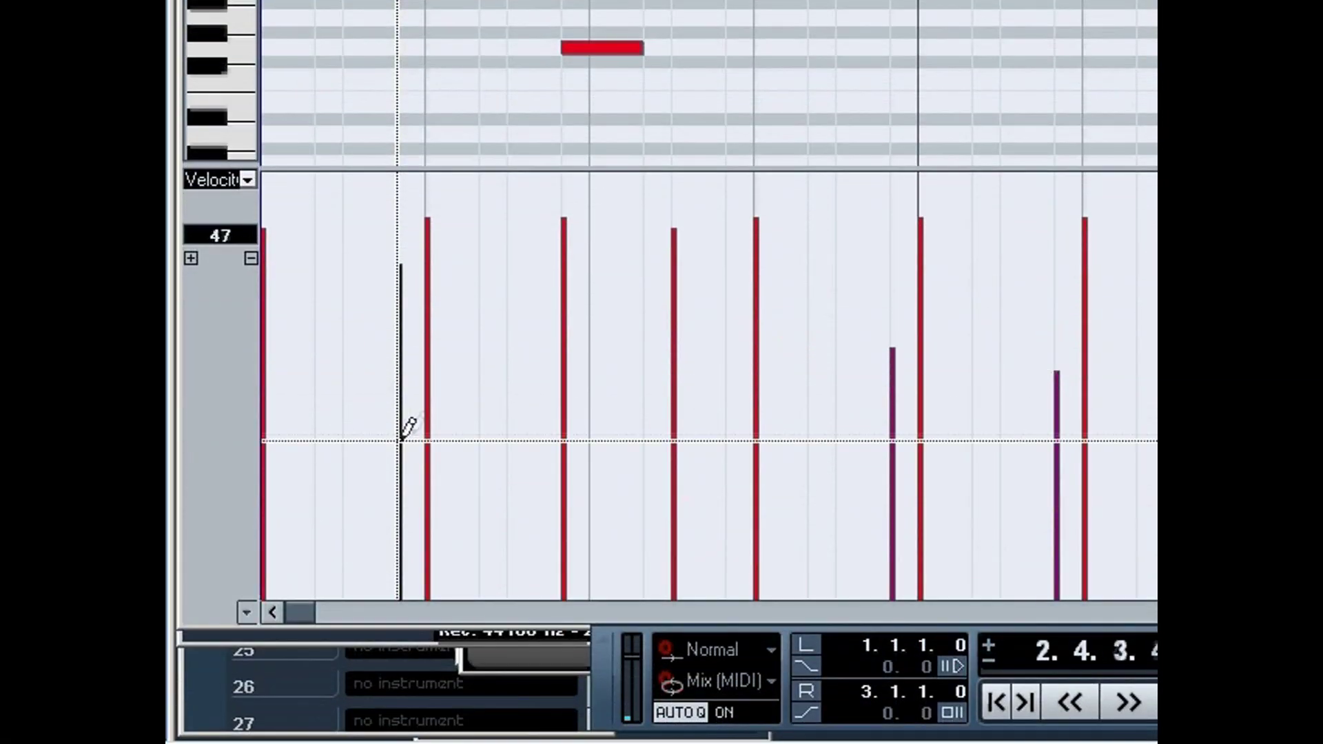
click(408, 390)
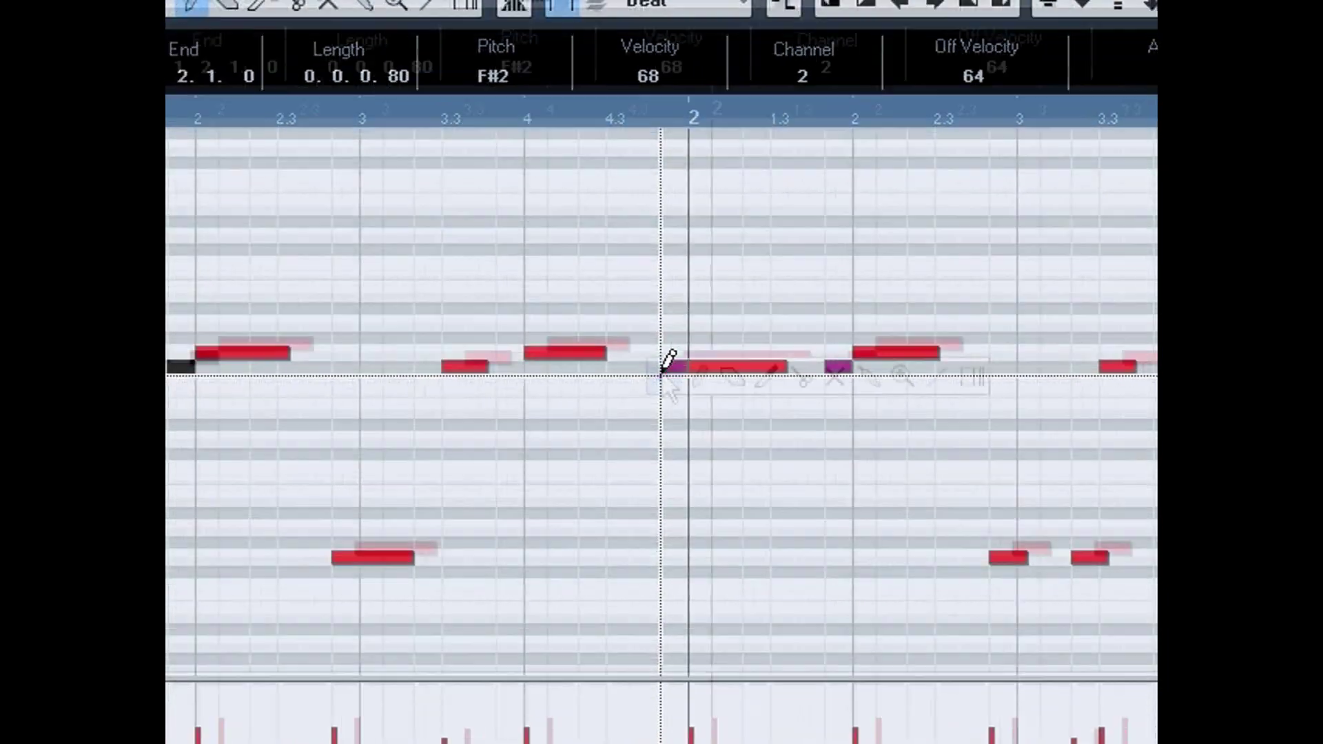
Step: Replace the ghost note before bar 2 with a short F#2 note right after that bar's opening note
right_click(665, 375)
click(653, 373)
right_click(666, 377)
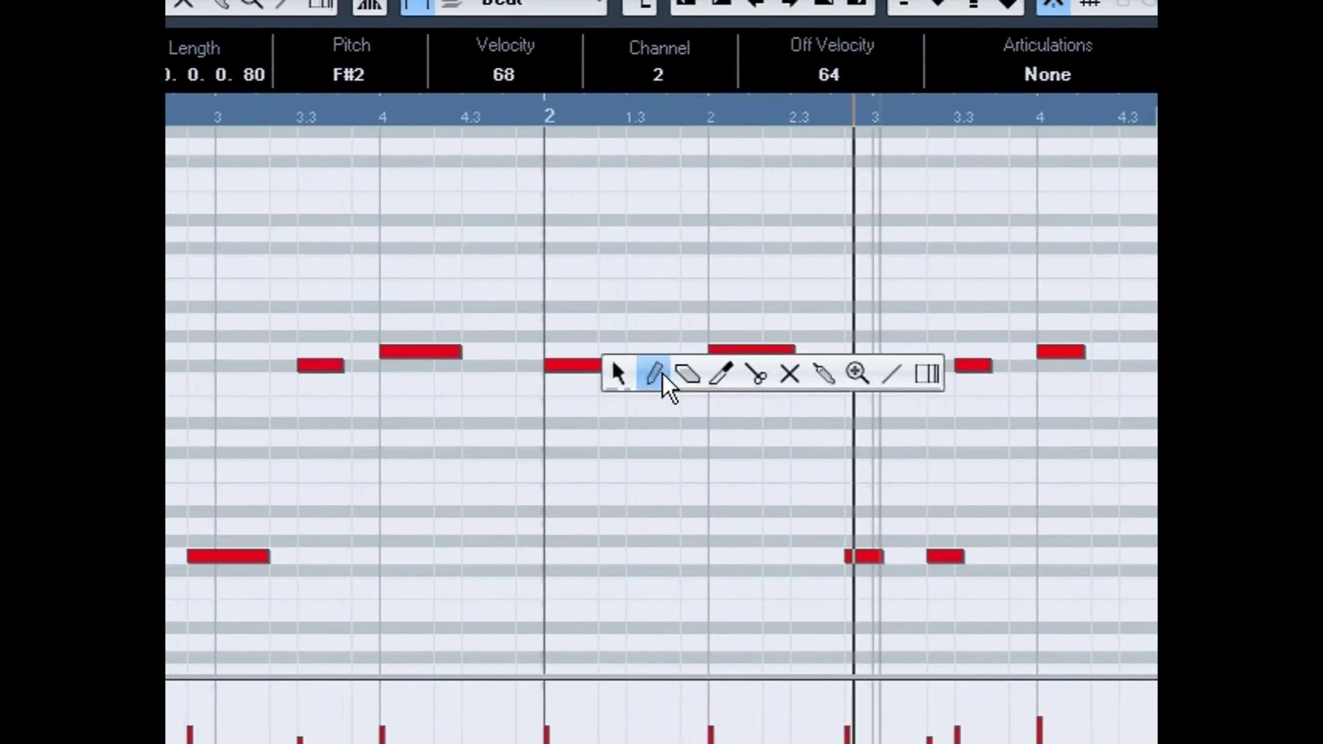
click(663, 374)
click(617, 365)
drag(663, 367, 659, 368)
click(663, 369)
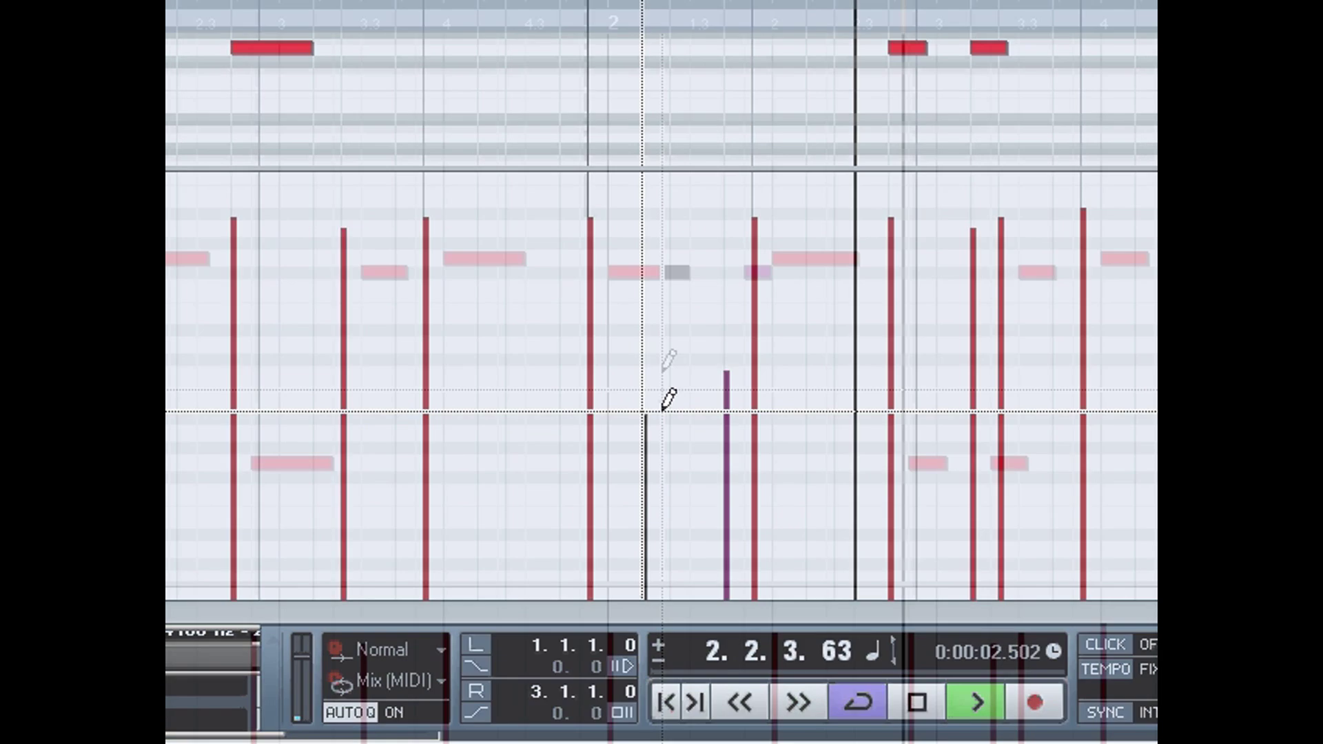
Step: Move the new F#2 ghost note to position 2.1.3 and close the note editor
right_click(665, 375)
click(664, 375)
drag(662, 373, 693, 374)
right_click(662, 373)
click(698, 376)
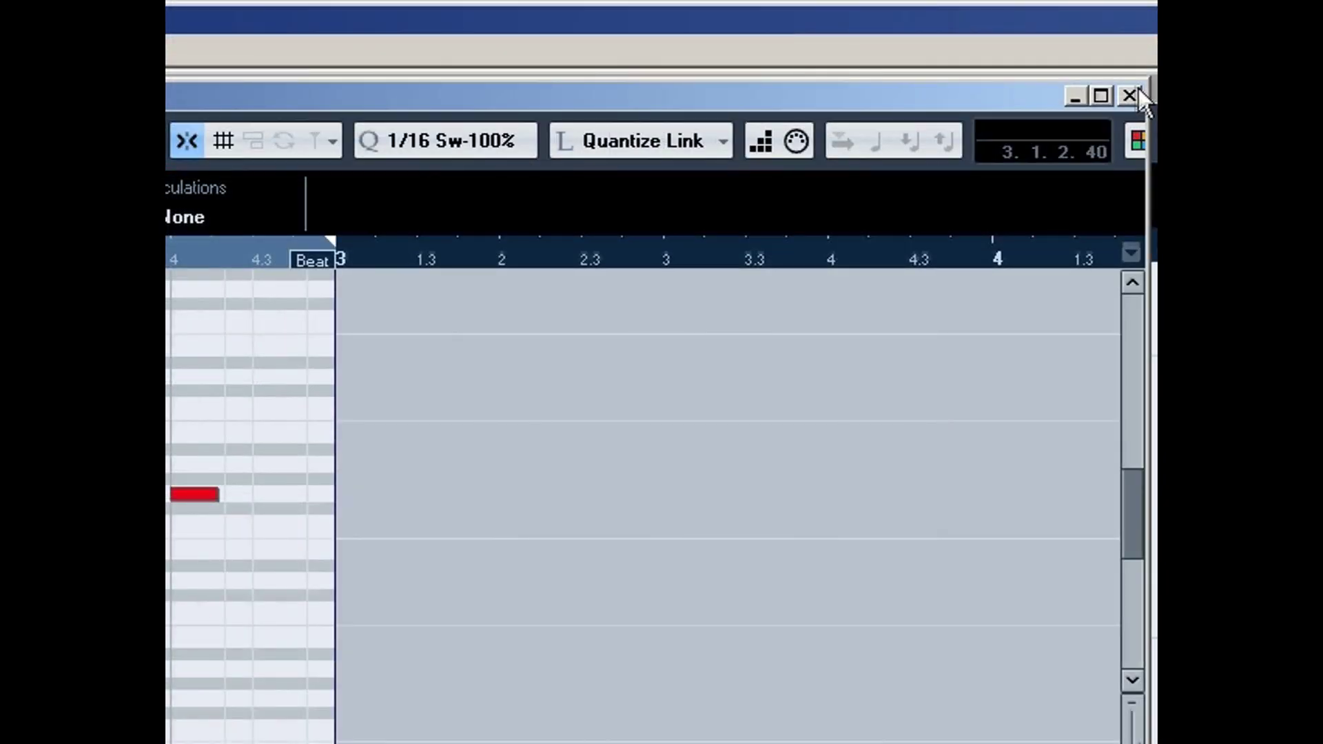
click(1134, 95)
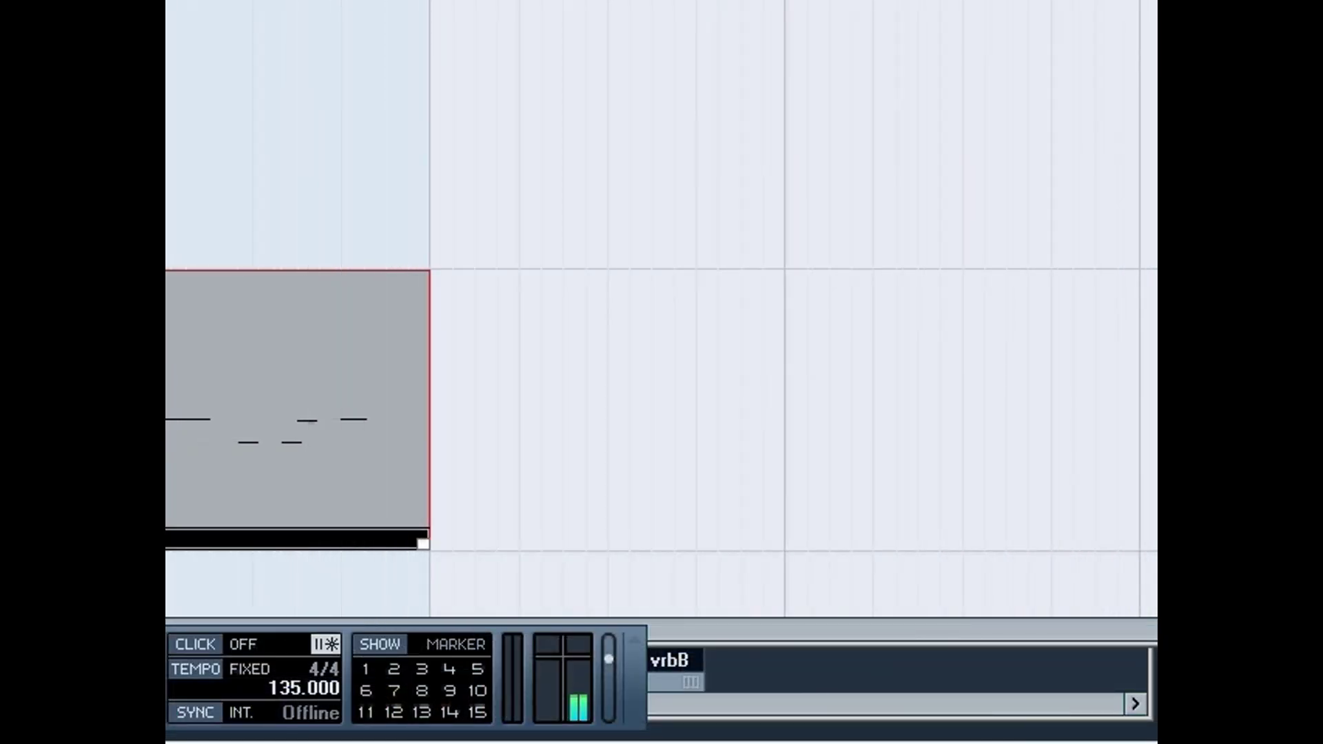
Step: Enlarge the track height and copy the Beat part onto a new MIDI track directly below, starting at bar 1
key(shift+h)
key(shift+h)
key(shift+h)
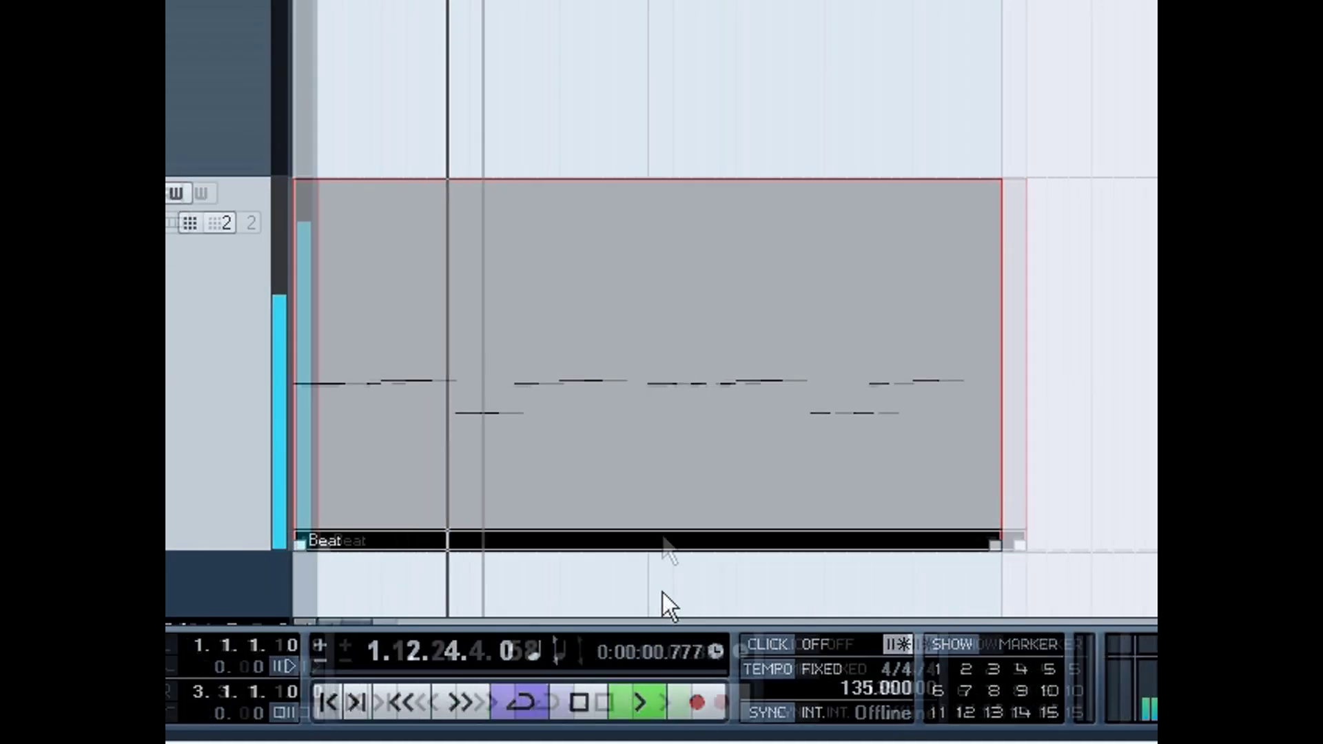
drag(662, 397, 661, 583)
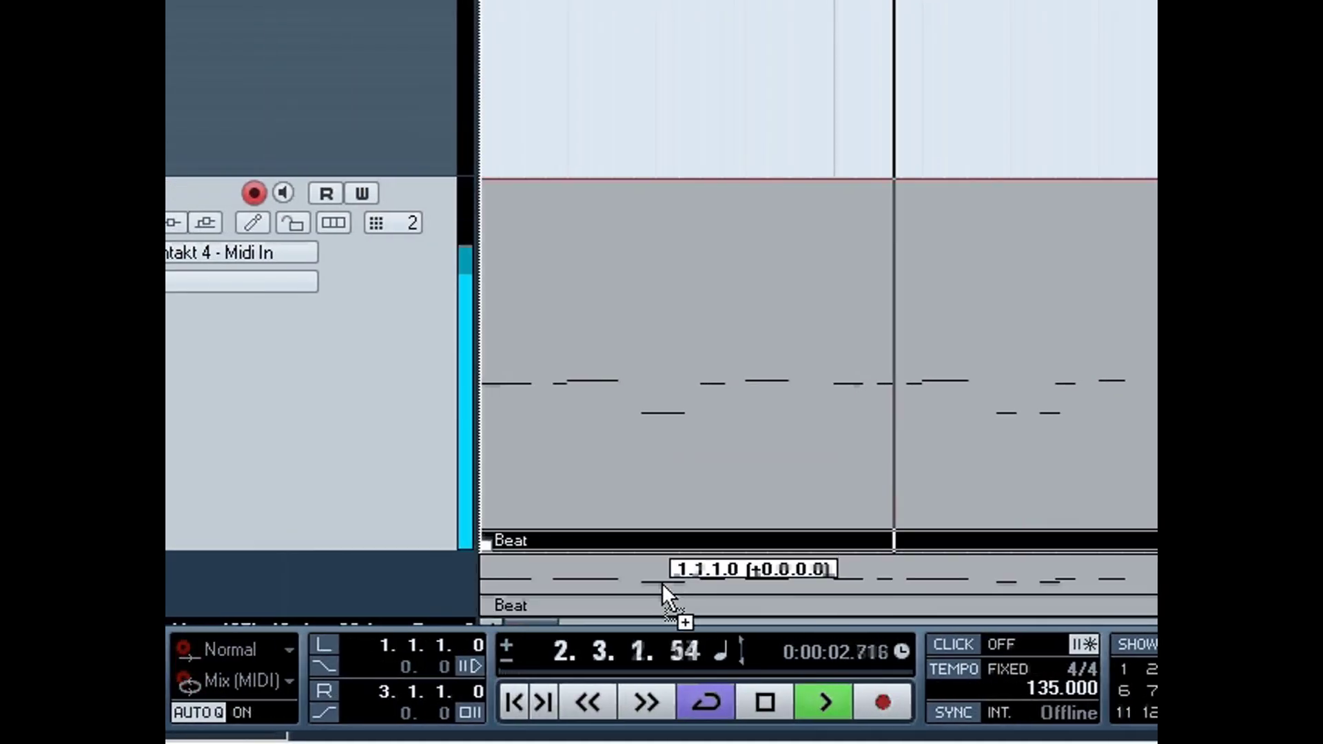
scroll(662, 310, down, 2)
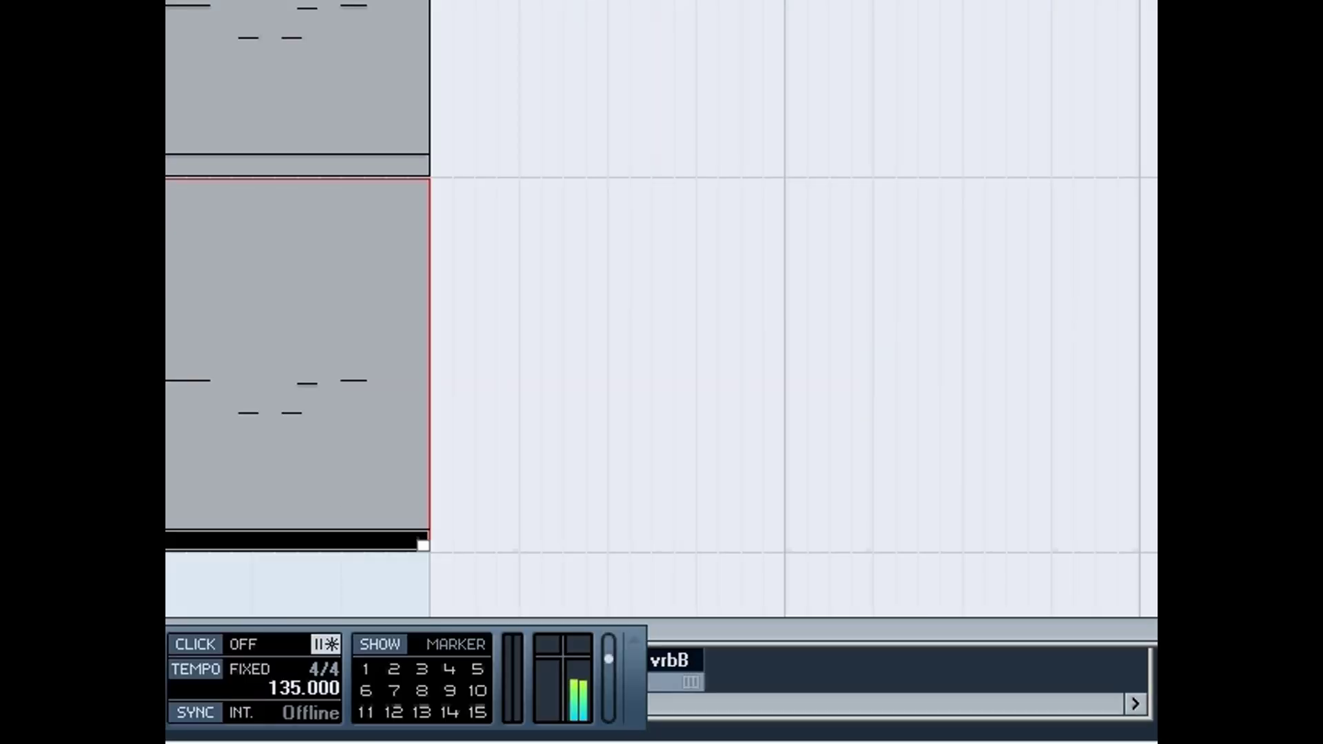
Step: Erase the copied Beat part from the new MIDI track
click(768, 373)
right_click(662, 371)
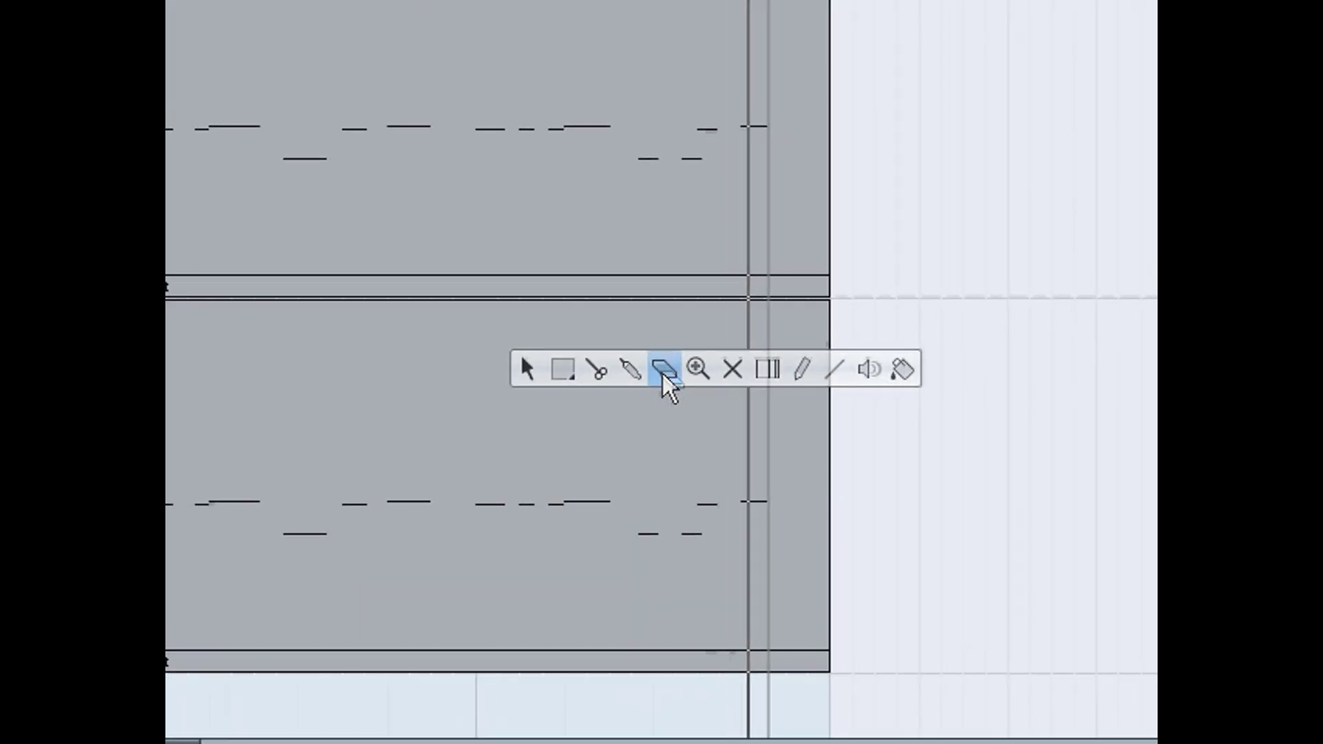
click(660, 372)
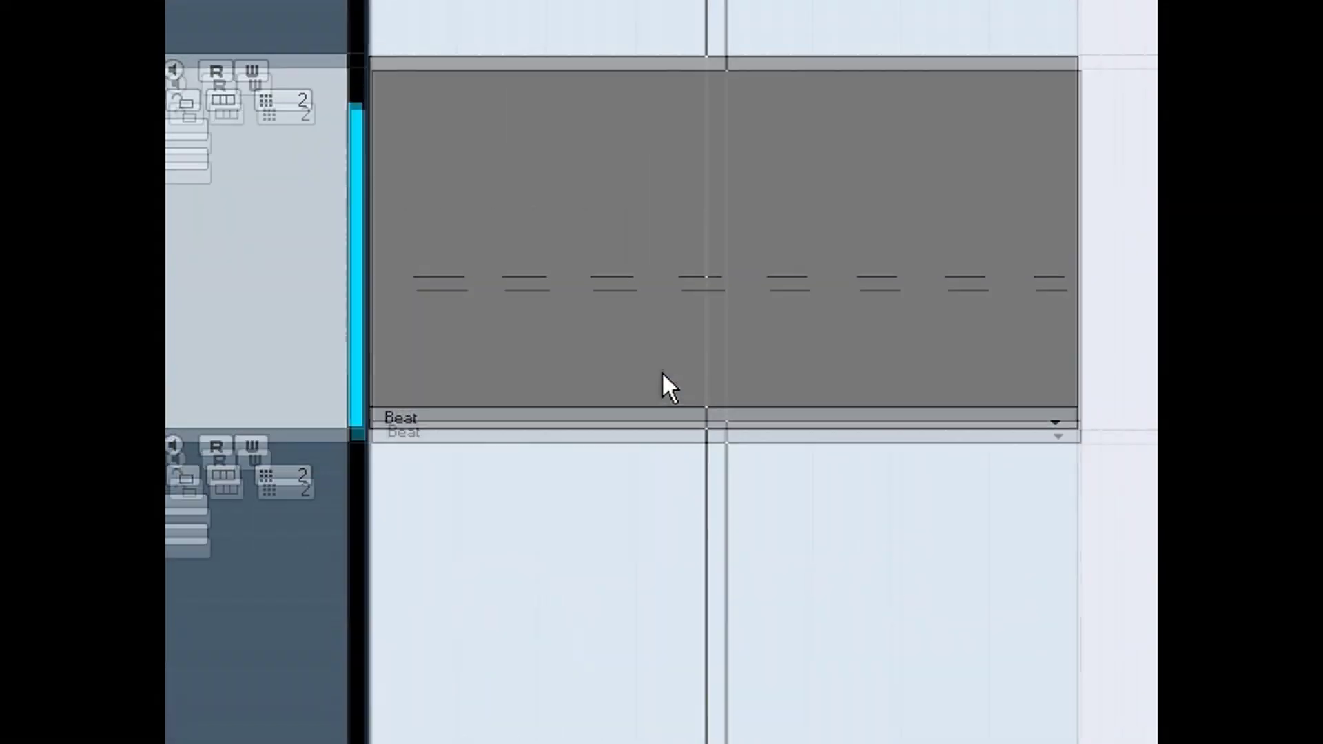
Step: Open the off-beat C2 part on the new MIDI track and shorten its notes
click(663, 373)
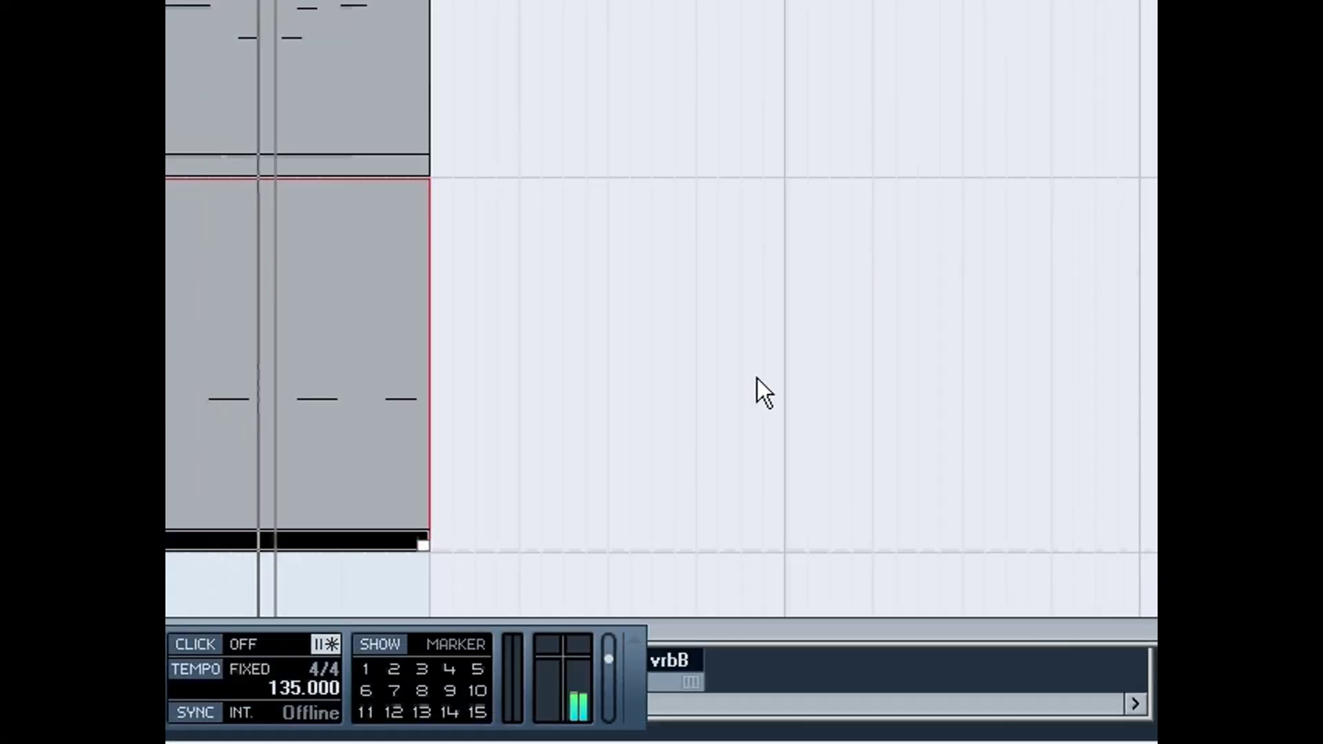
double_click(662, 372)
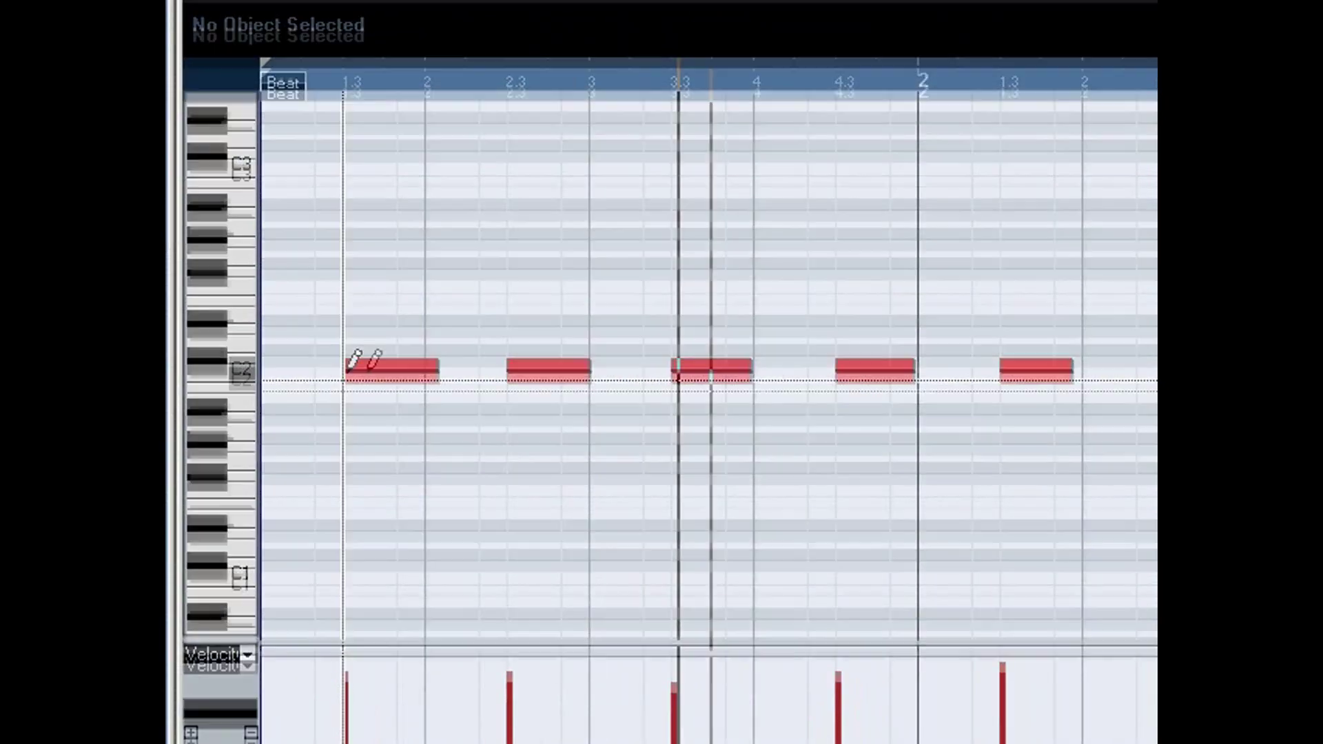
right_click(351, 367)
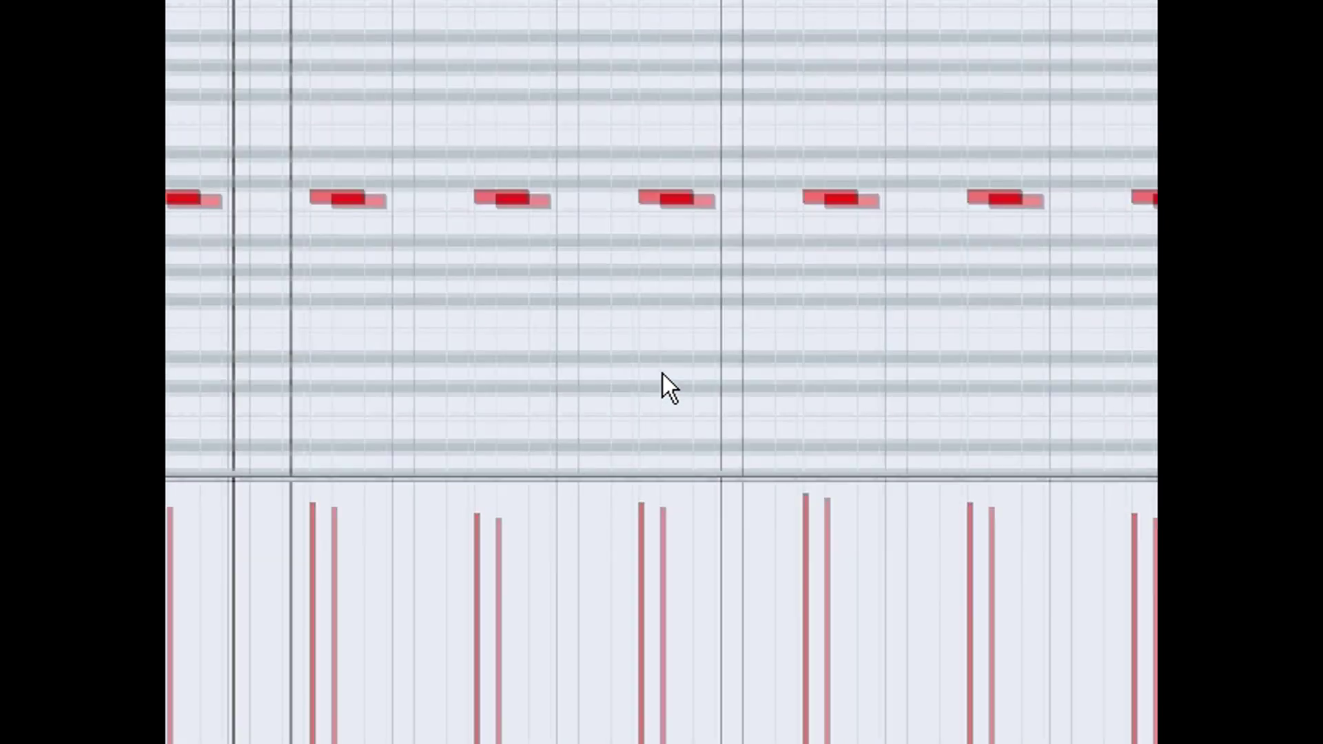
Step: Draw short C2 ghost notes just before the off-beat note of beat 3 in both bars and close the editor
right_click(663, 374)
click(672, 375)
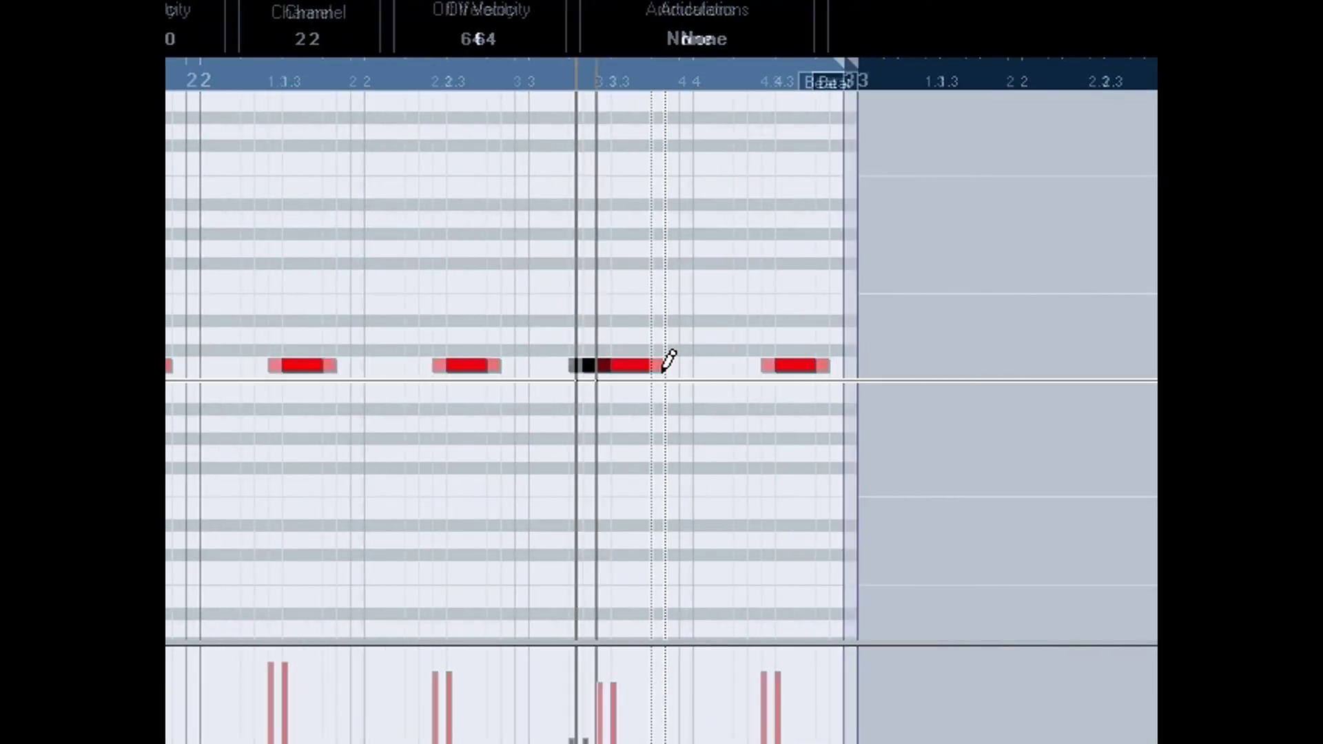
click(663, 370)
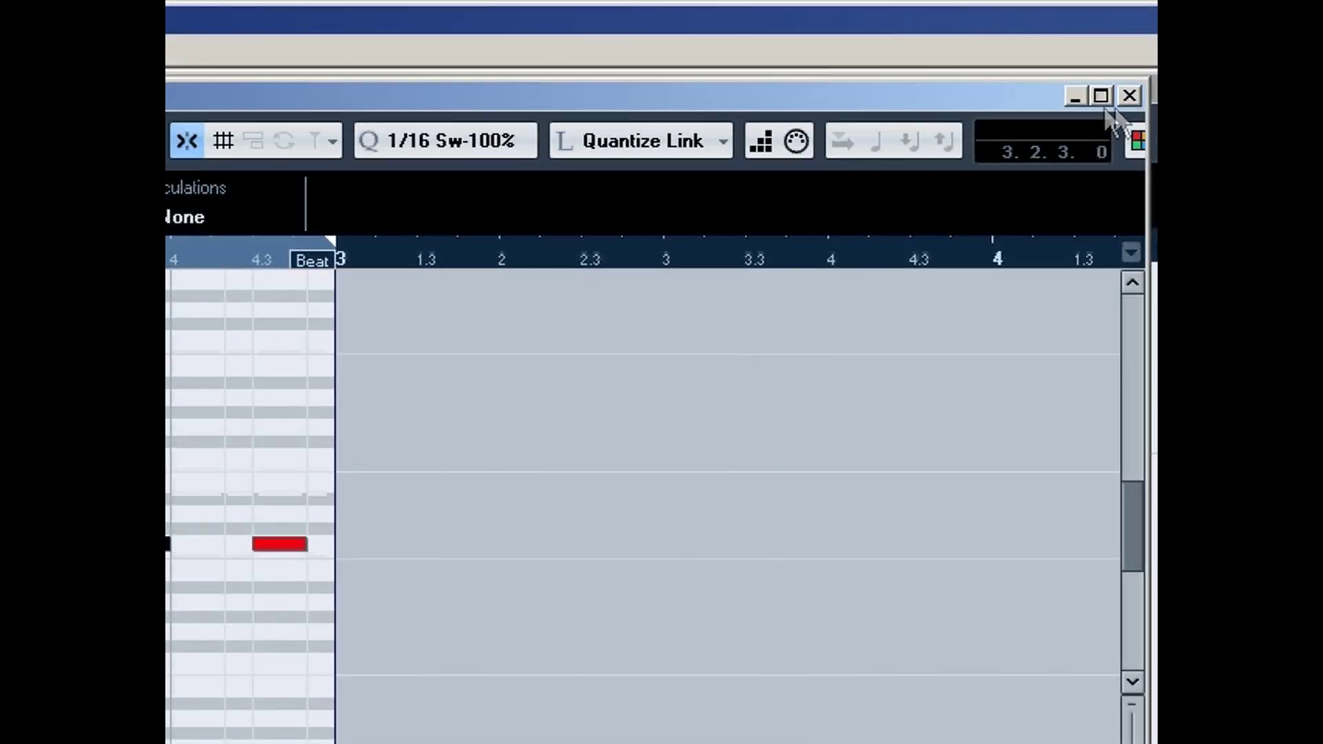
click(1128, 95)
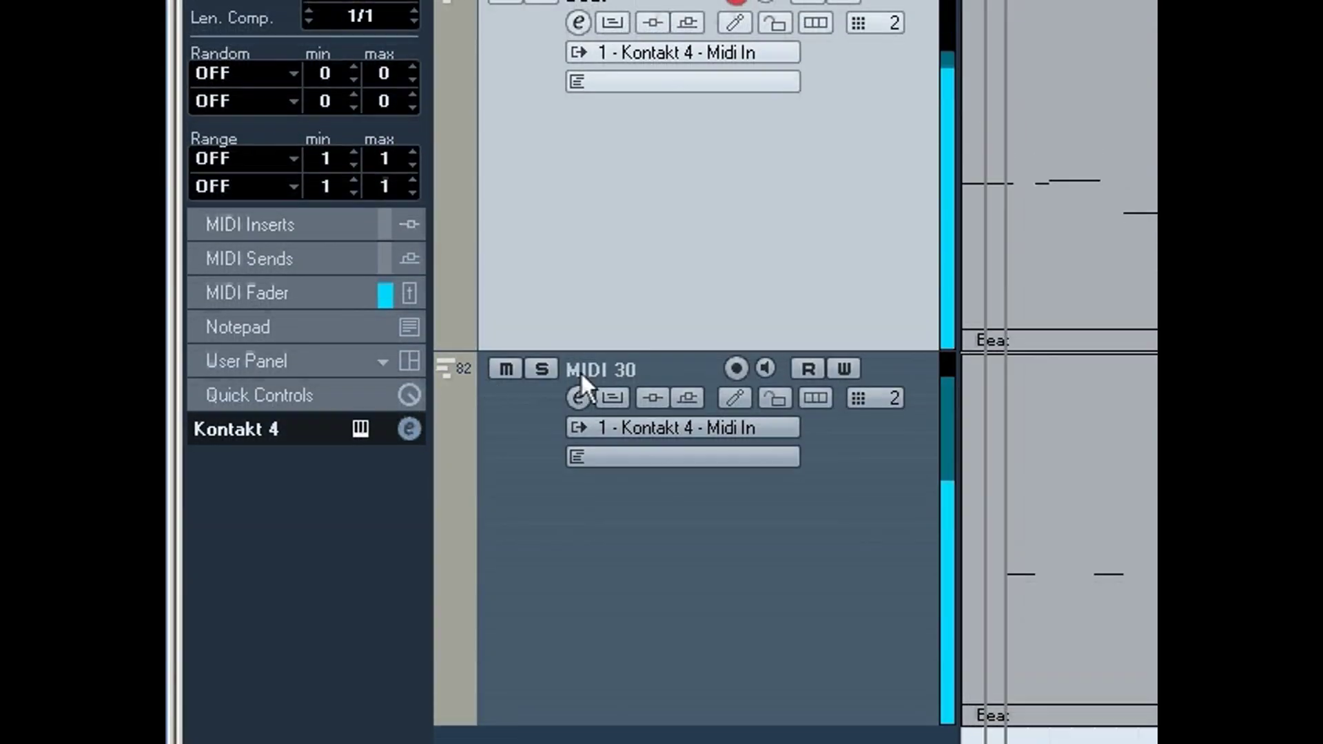
Step: Rename the new MIDI track as Hats
double_click(581, 372)
text(Hats)
key(Return)
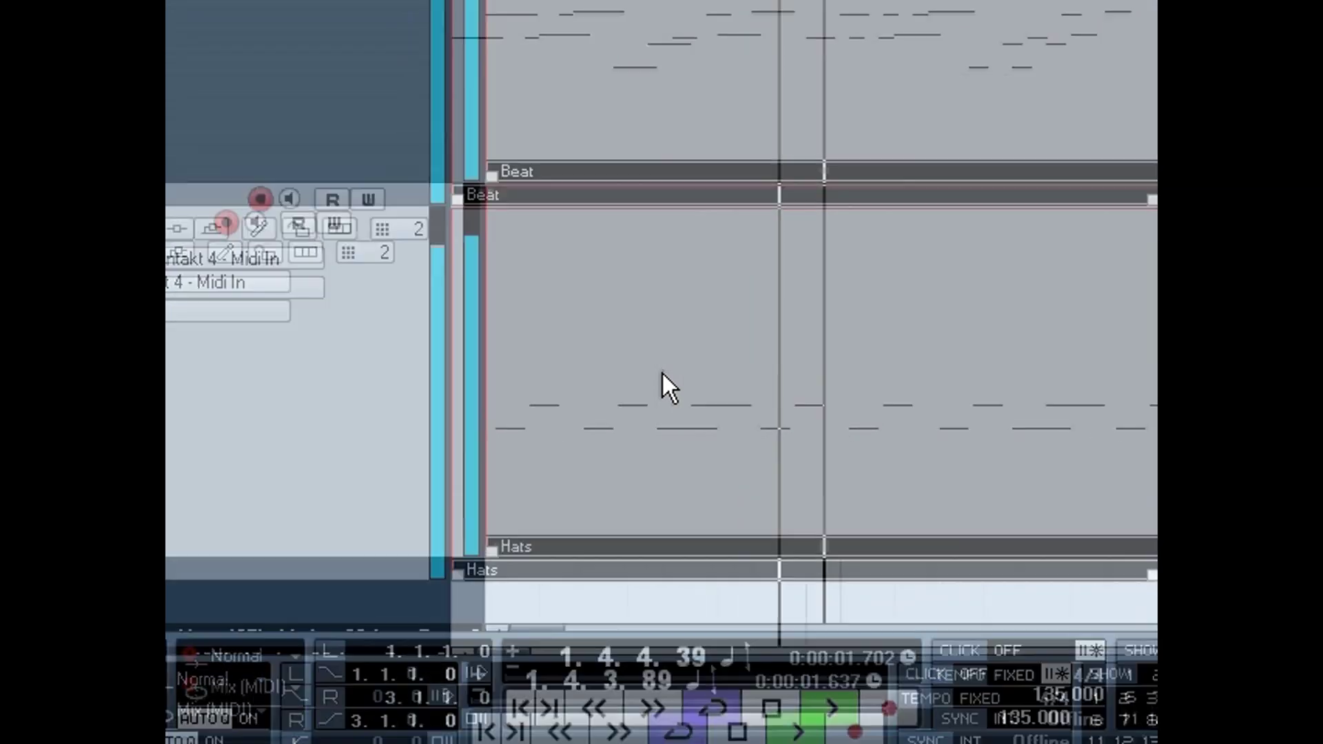
Step: Copy the Beat and Hats parts to bars 3 and 4
drag(661, 375, 661, 372)
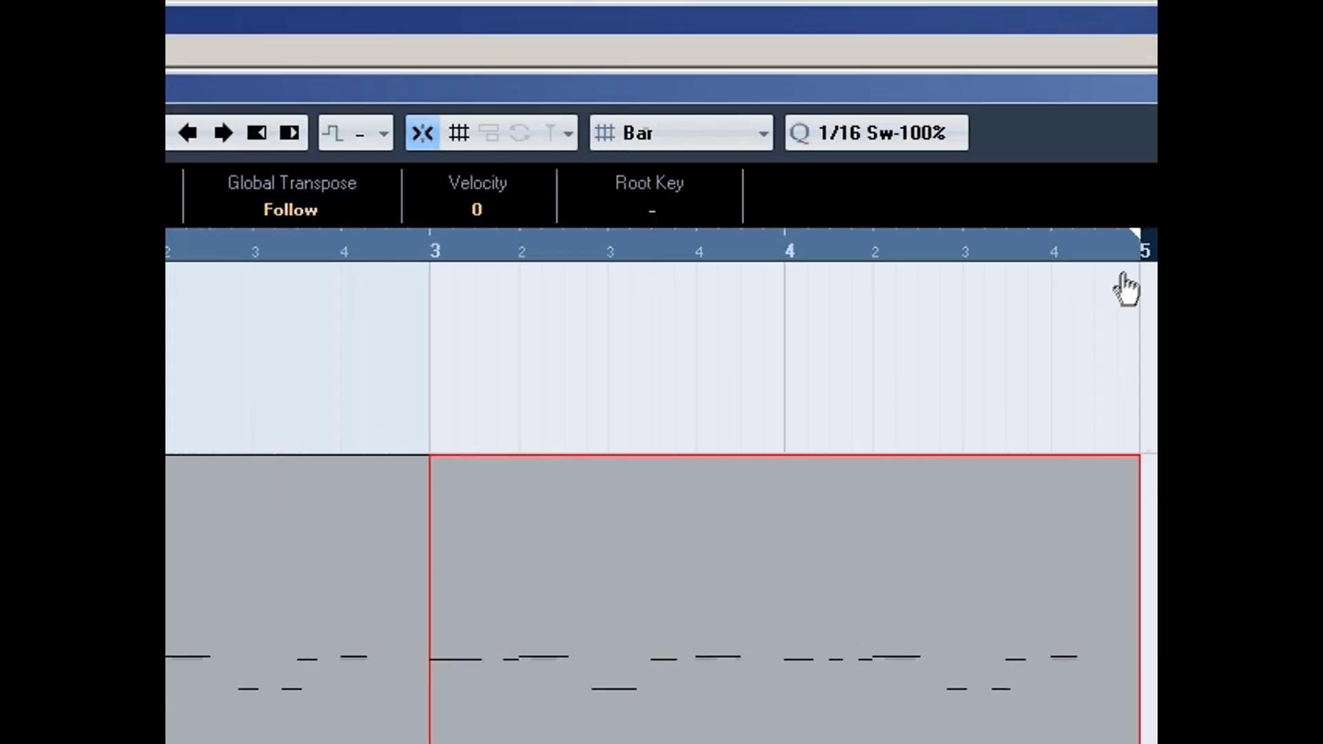
Step: Set the loop range to bar 4 and open the Beat part covering bars 3 and 4
click(832, 358)
drag(661, 242, 866, 372)
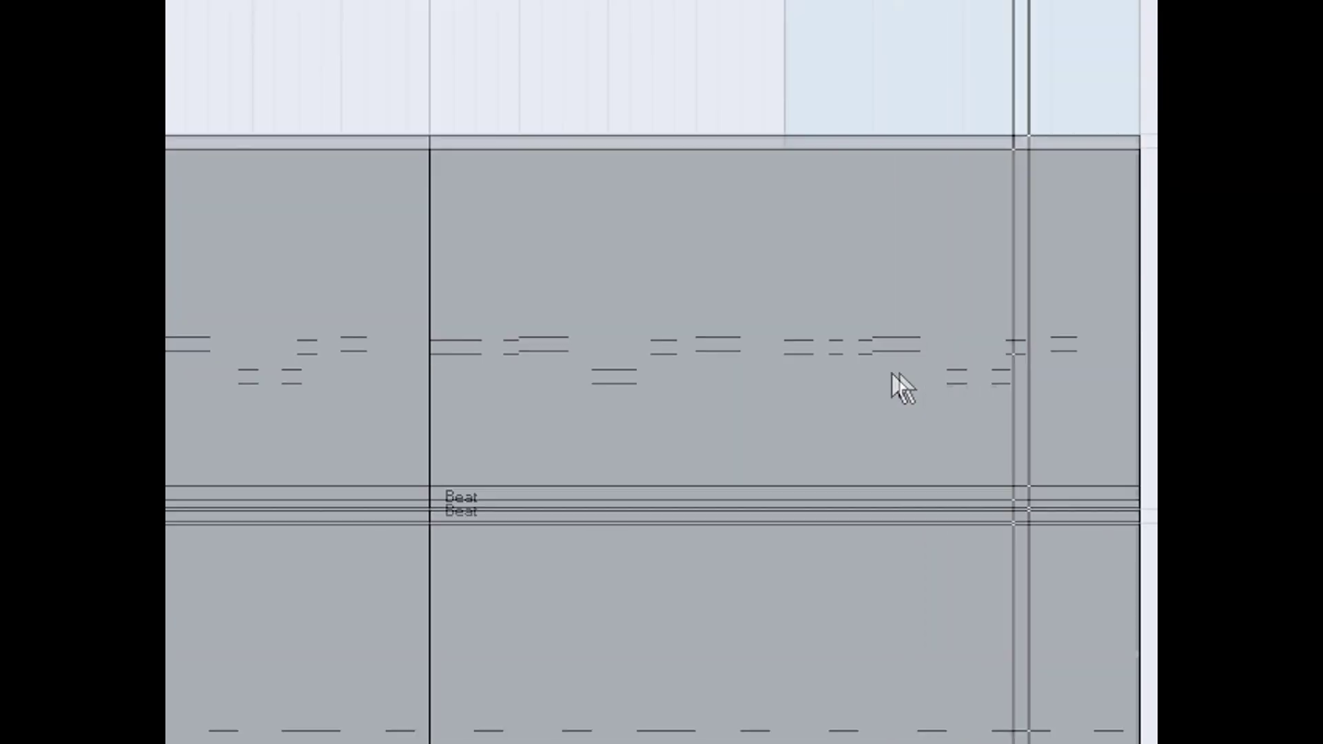
click(911, 381)
double_click(911, 376)
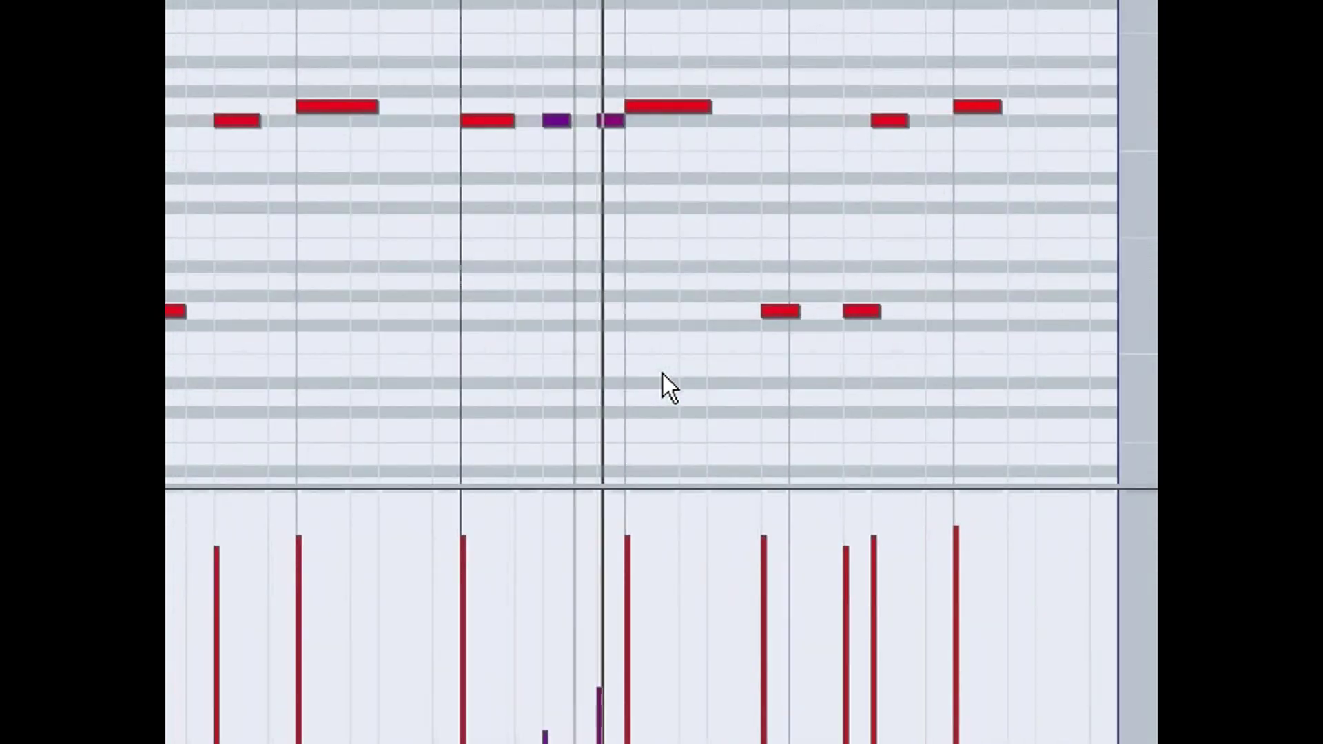
Step: Delete all the existing notes in bar 4 of the Beat part
drag(663, 373, 1058, 44)
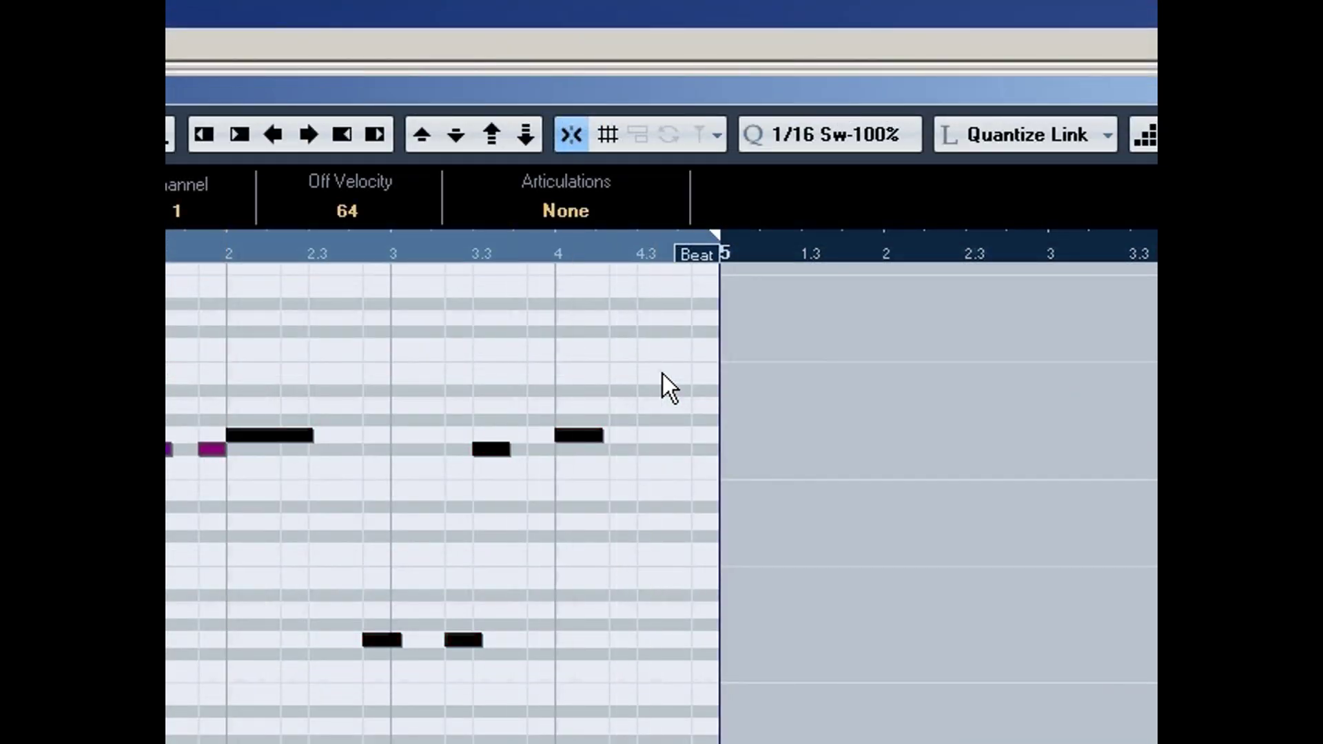
key(Delete)
drag(236, 428, 195, 464)
key(Delete)
Step: Draw a fill across bar 4 of the Beat part on the swing grid, with rising velocities and the final notes one semitone higher
drag(699, 325, 839, 369)
right_click(491, 482)
click(614, 480)
mouse_move(662, 438)
mouse_down()
mouse_move(661, 373)
mouse_move(692, 373)
mouse_up()
right_click(622, 127)
click(622, 128)
right_click(447, 30)
click(663, 373)
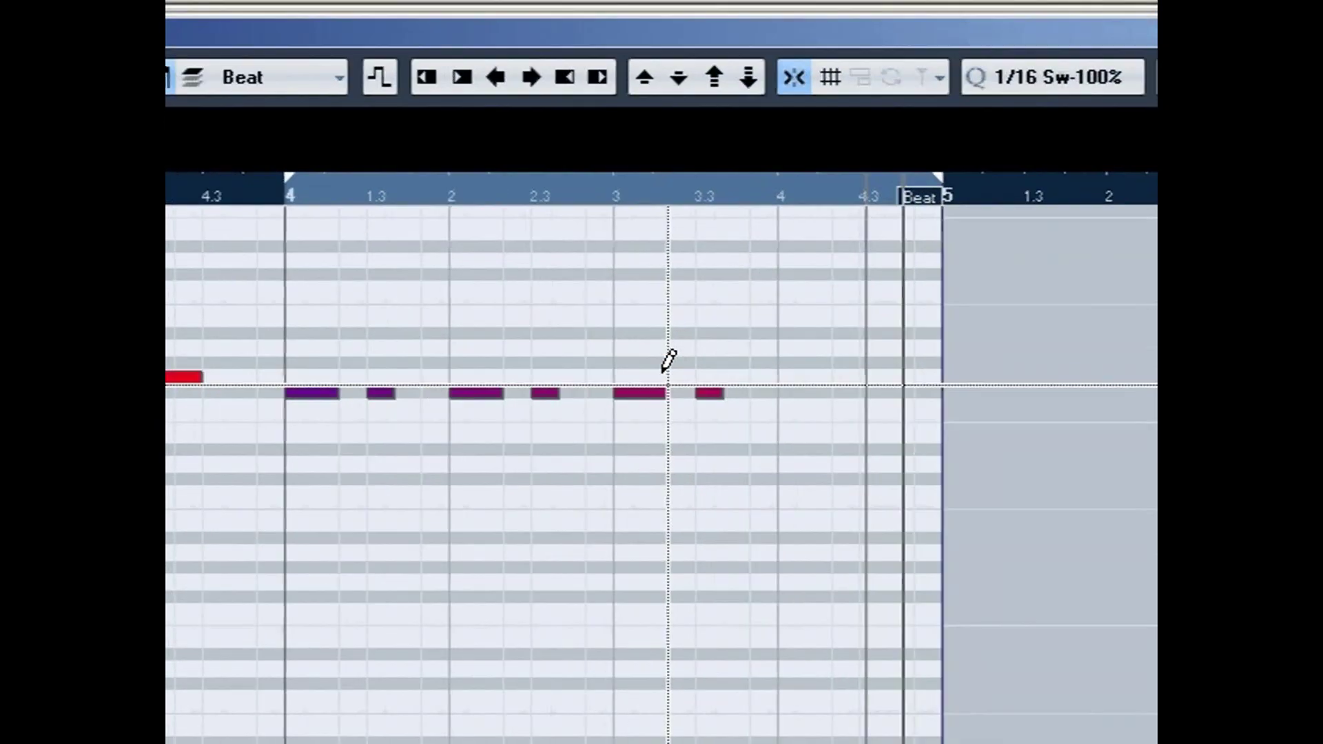
click(803, 378)
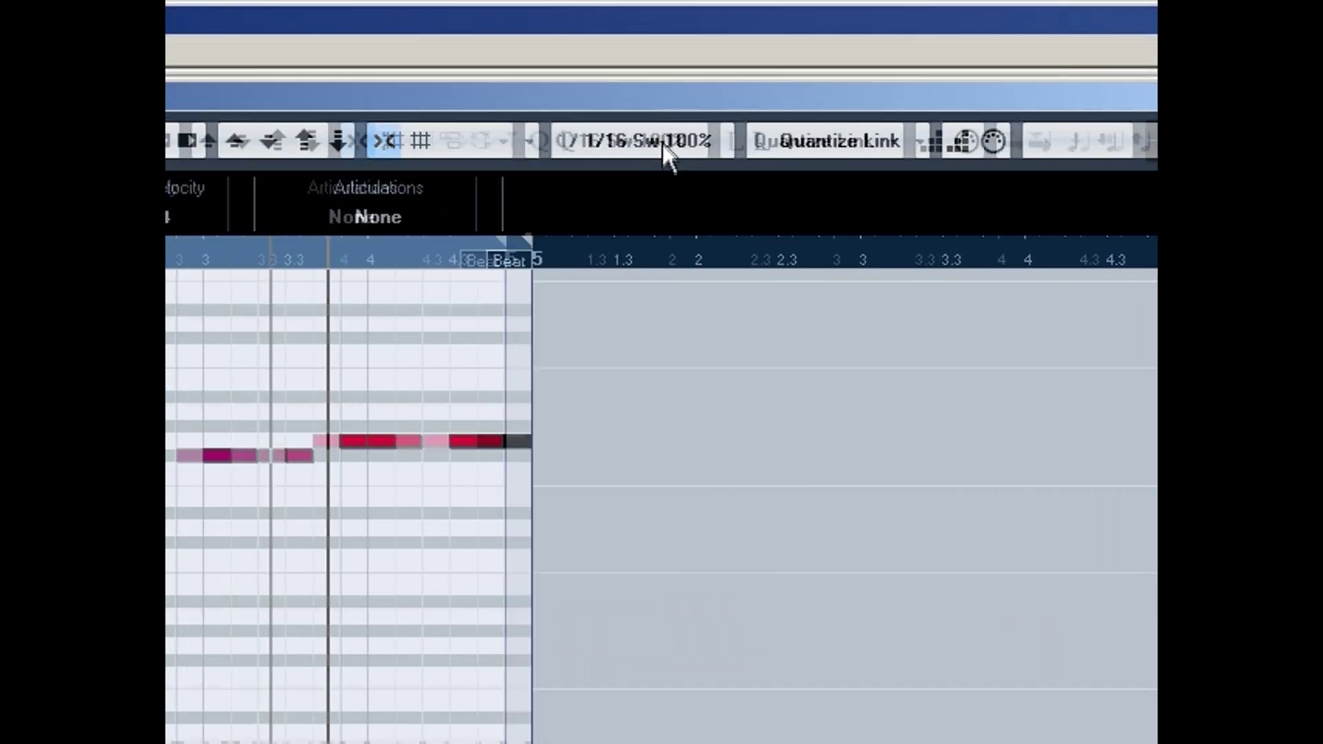
Step: Set the quantize grid to 1/16 Triplet, then close the Beat editor and move the loop start back before bar 4
click(678, 142)
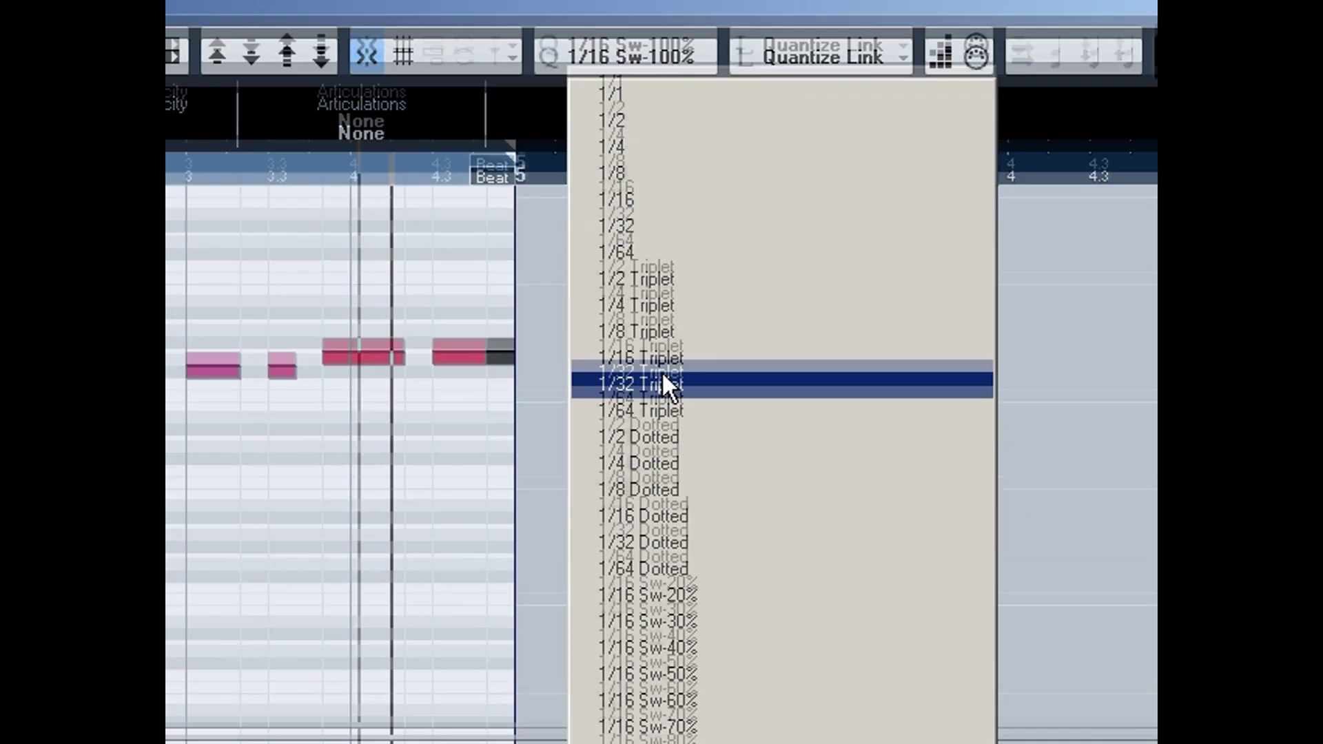
click(682, 468)
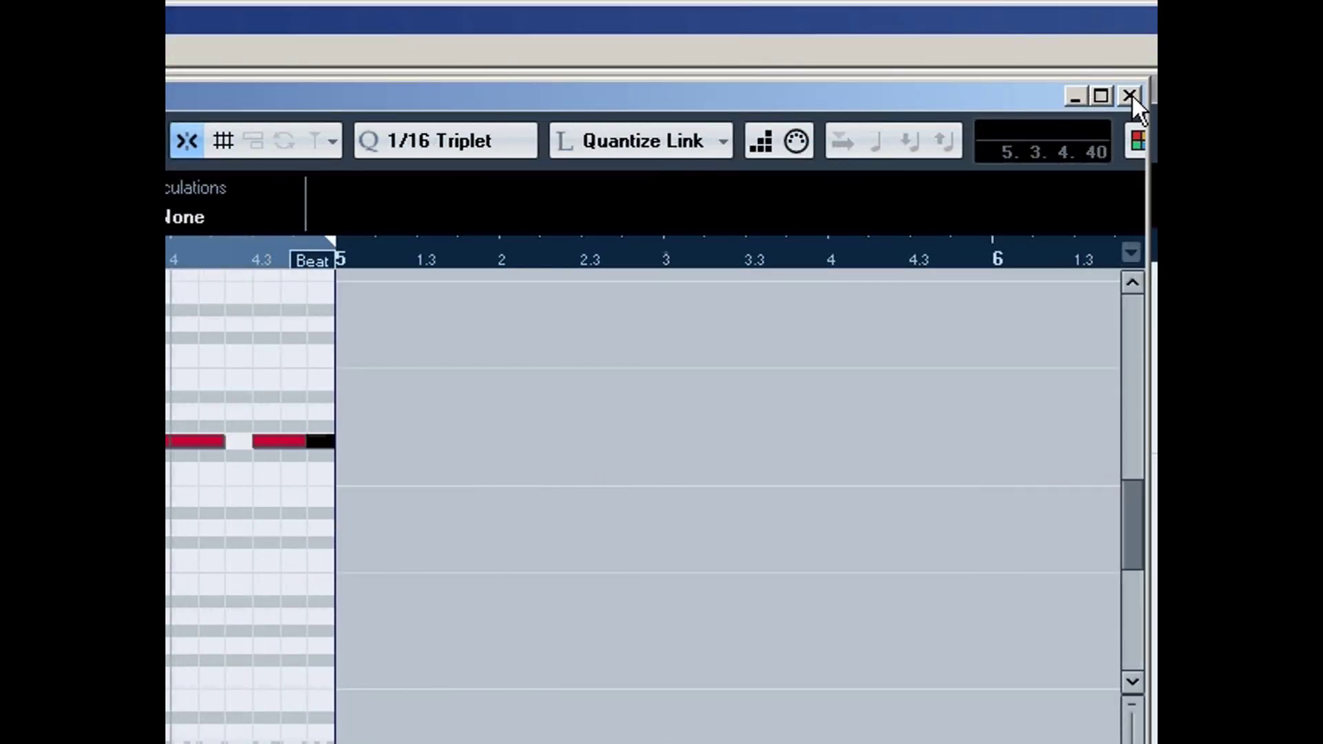
click(1131, 95)
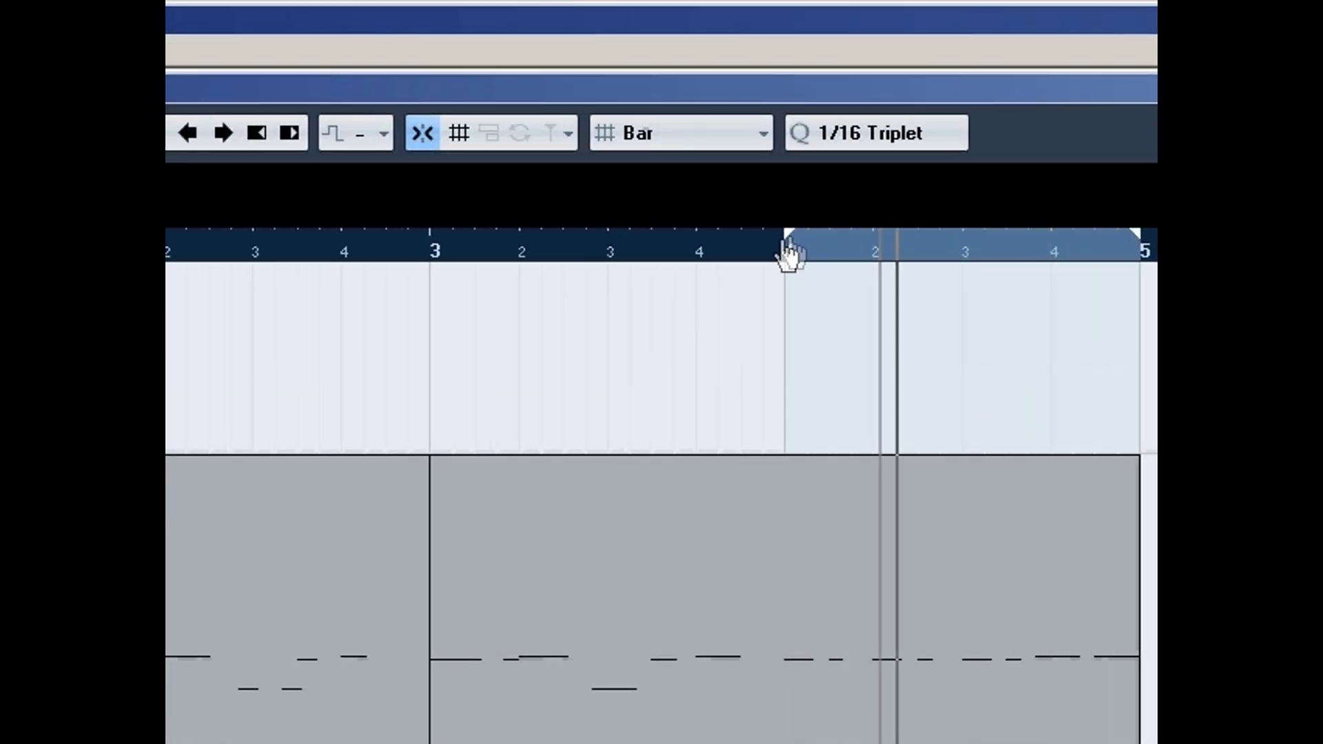
drag(788, 244, 582, 255)
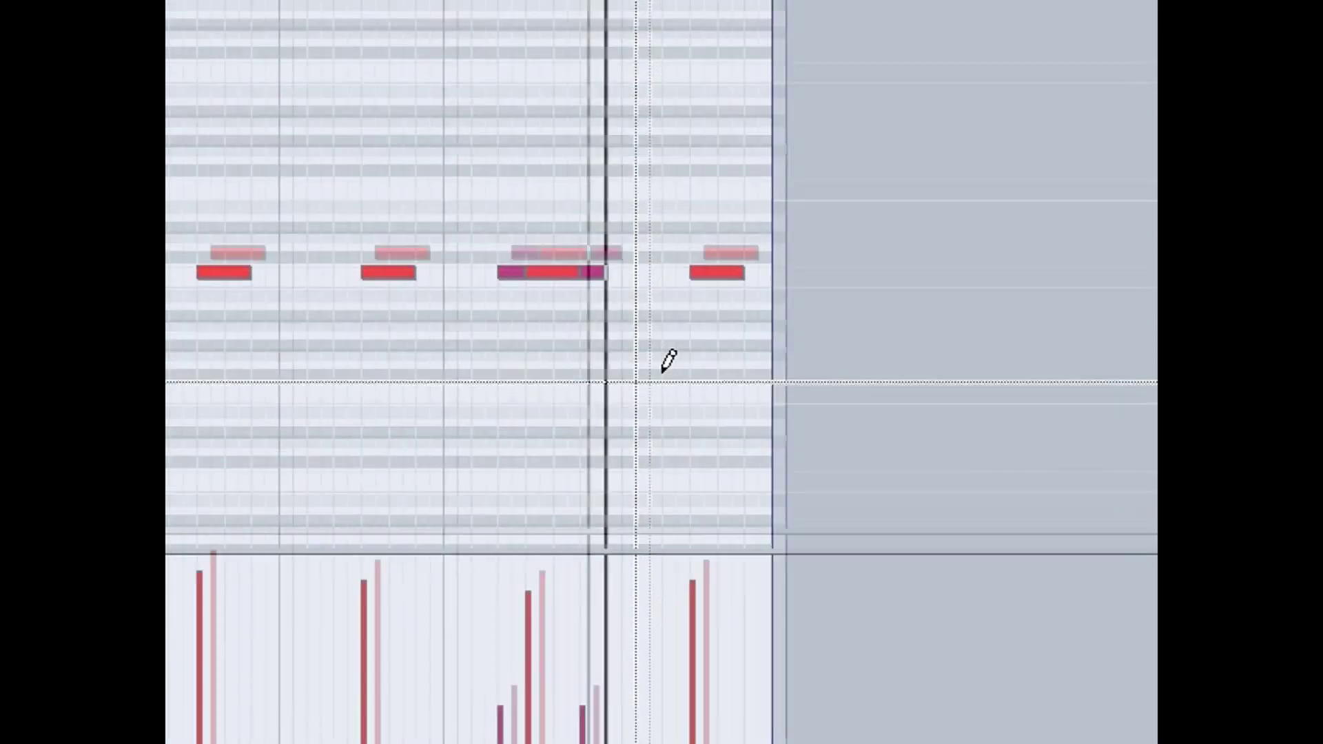
Step: Mute the hat notes on the off-beats of beats 2 and 3 in bar 4, including the ghost notes, and close the editor
right_click(503, 327)
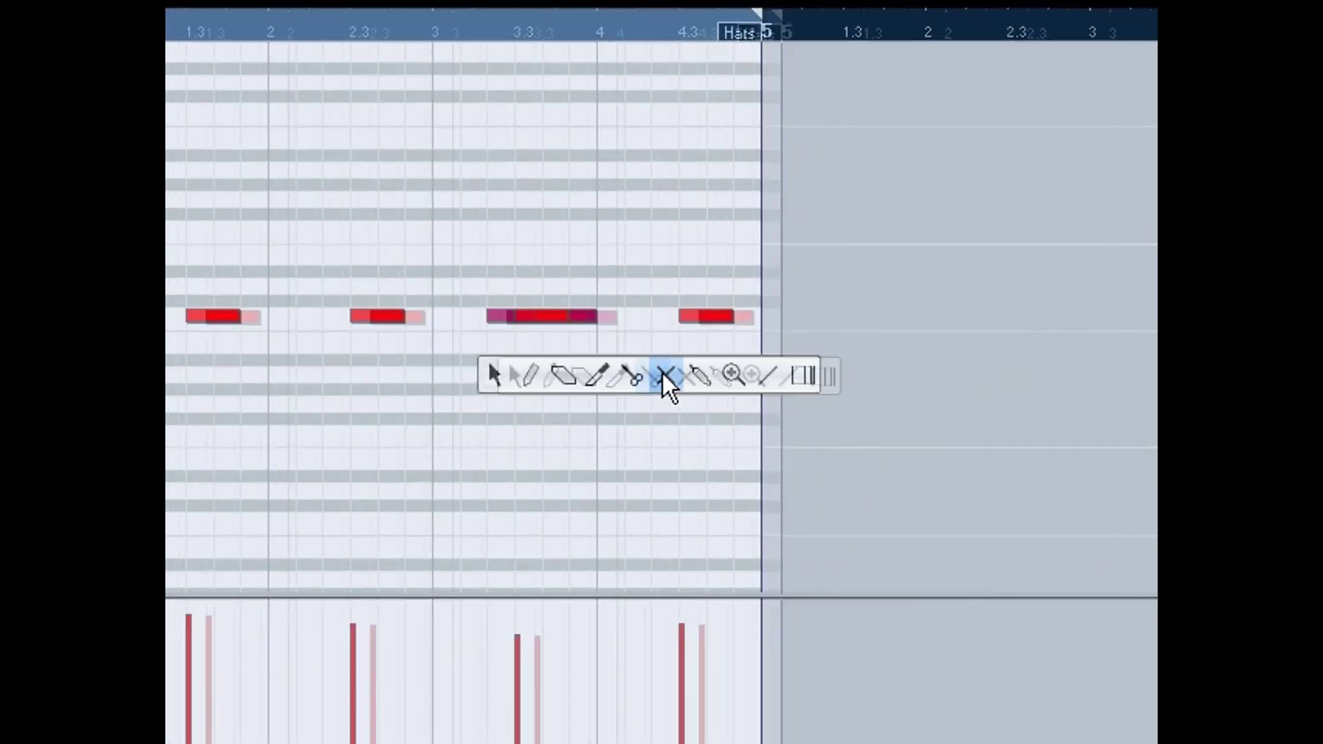
click(676, 327)
drag(494, 247, 596, 315)
drag(663, 374, 664, 374)
click(441, 332)
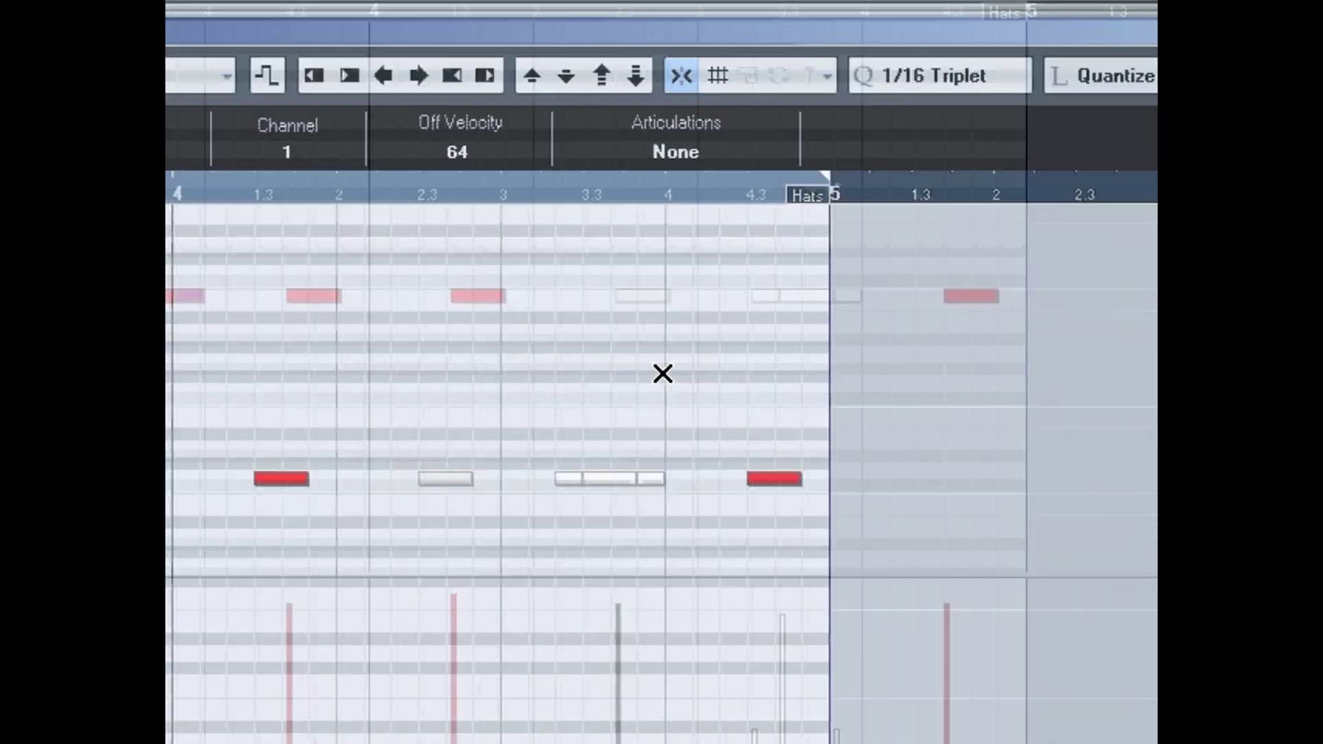
click(1131, 97)
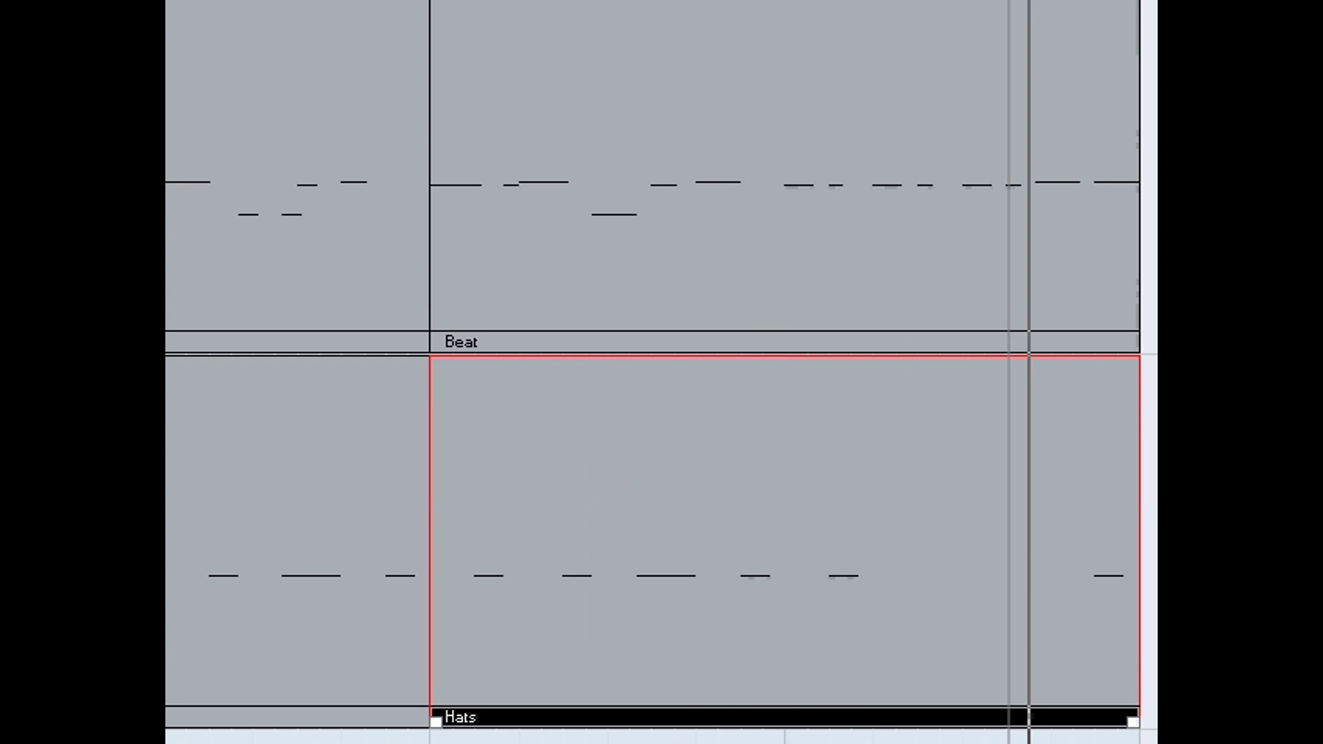
Step: Reopen the Hats part to review its notes, close the editor and stop the four-bar loop's playback
double_click(831, 498)
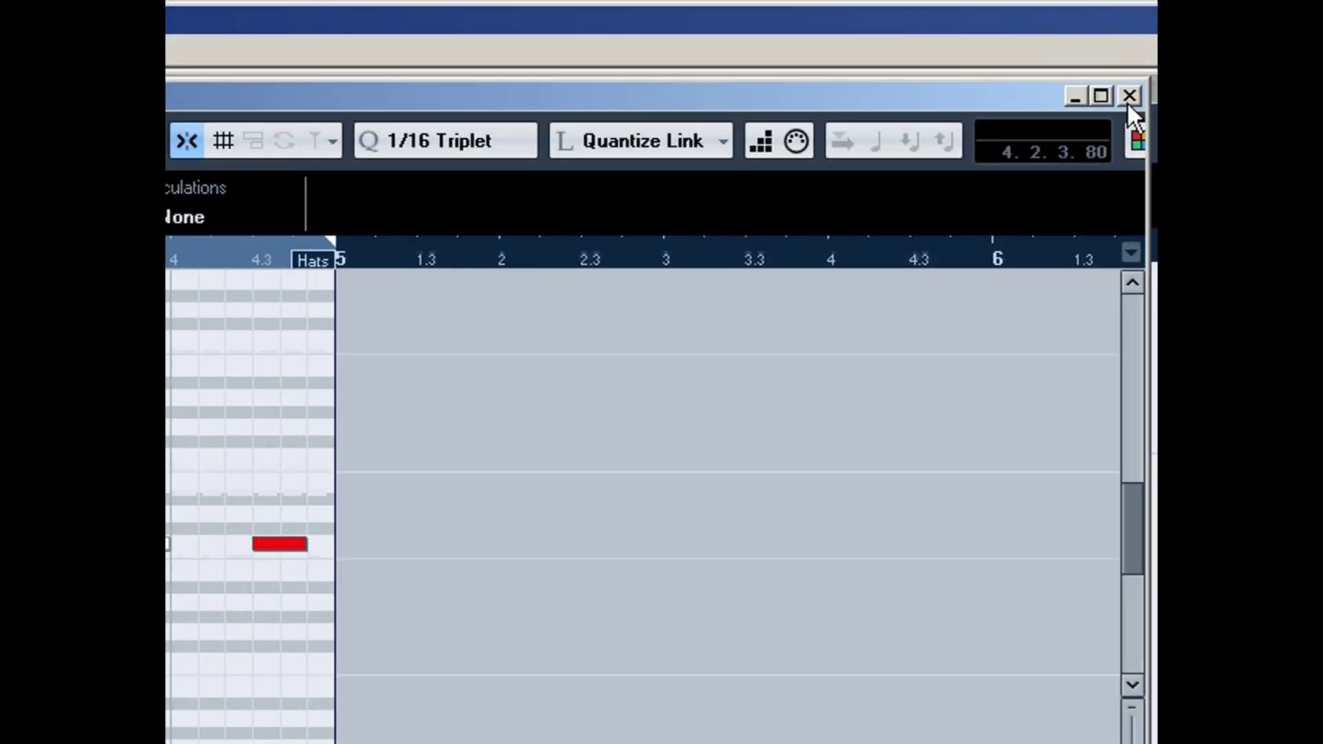
click(1130, 98)
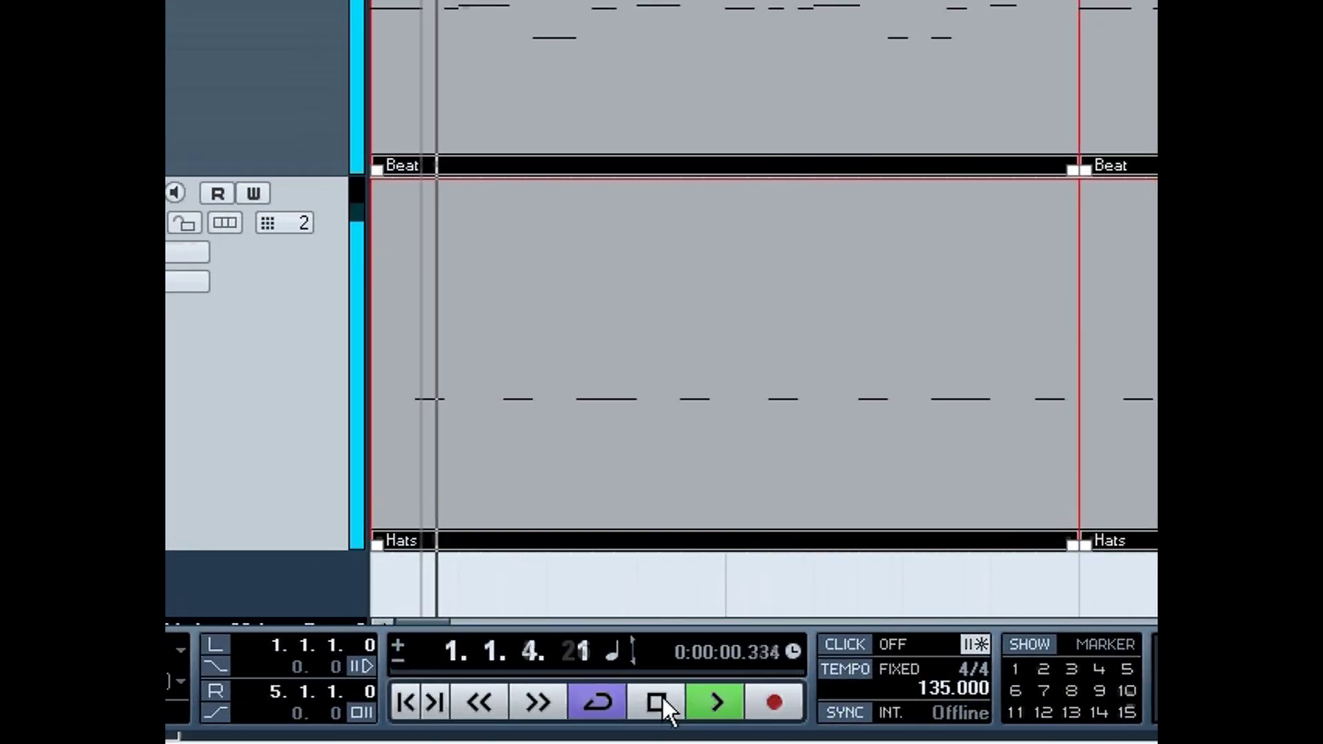
click(661, 697)
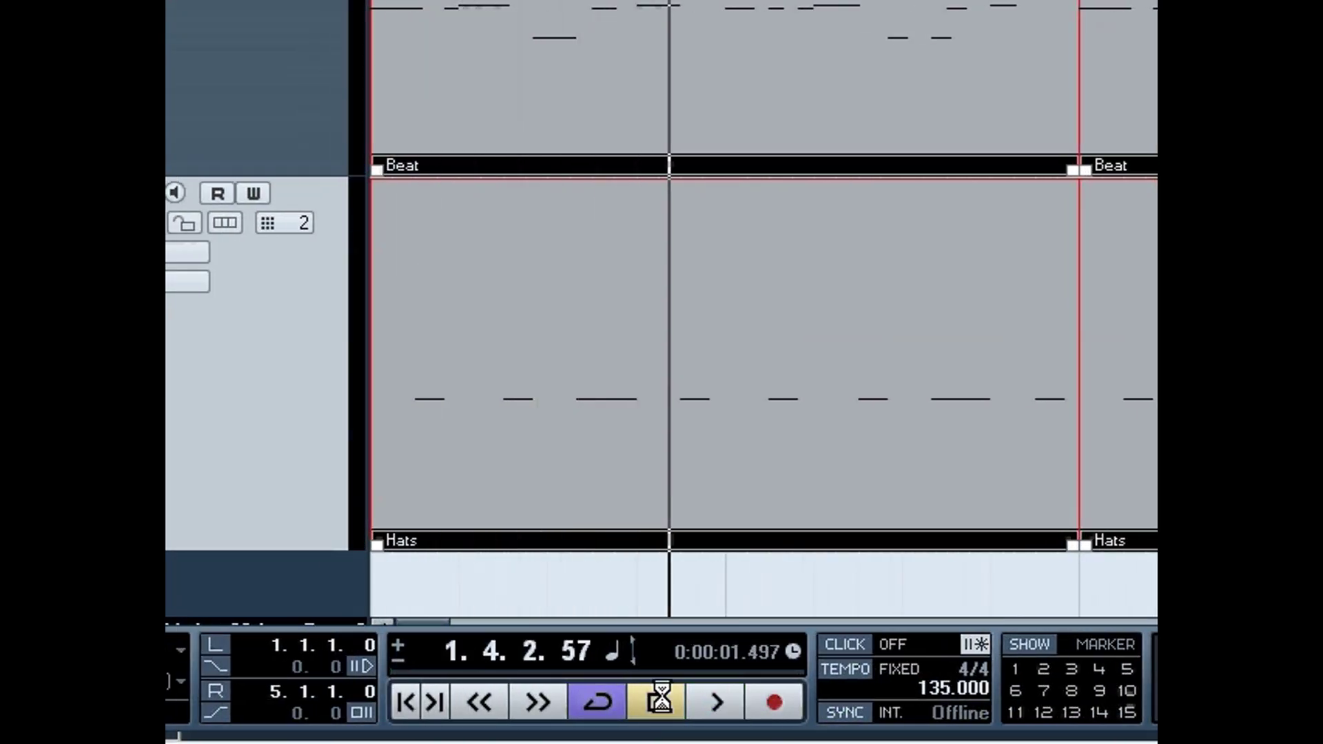